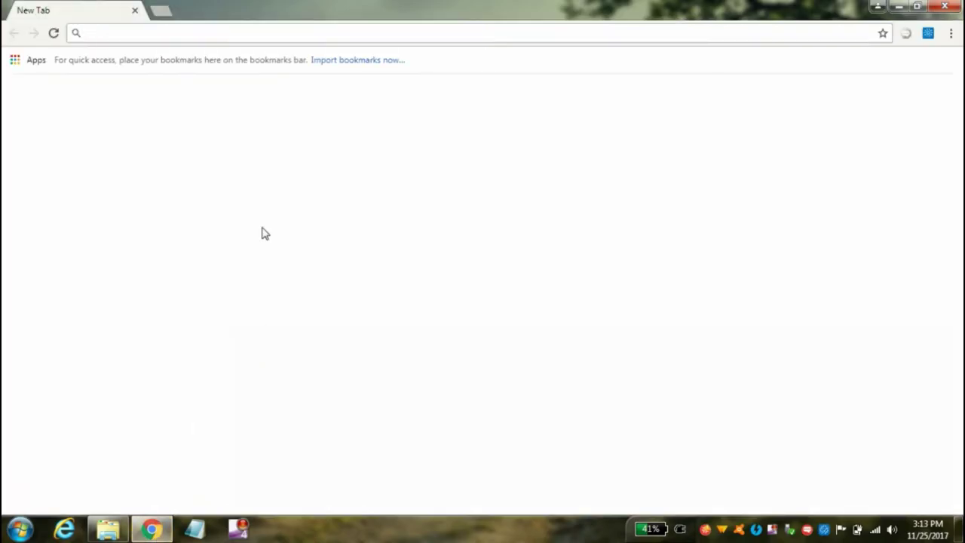
Load the Google homepage (google.co.in) from Chrome's address bar
left_click(310, 28)
type("goo")
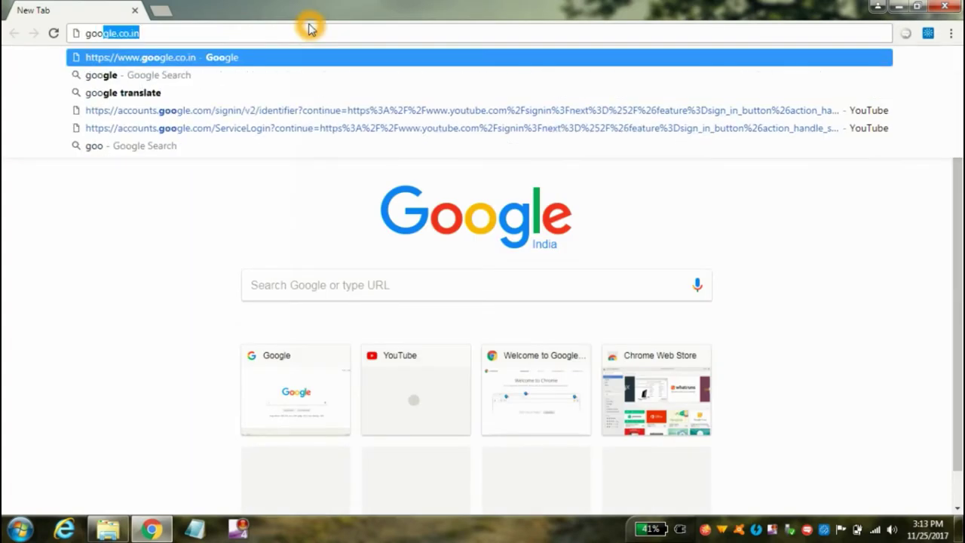
key("Return")
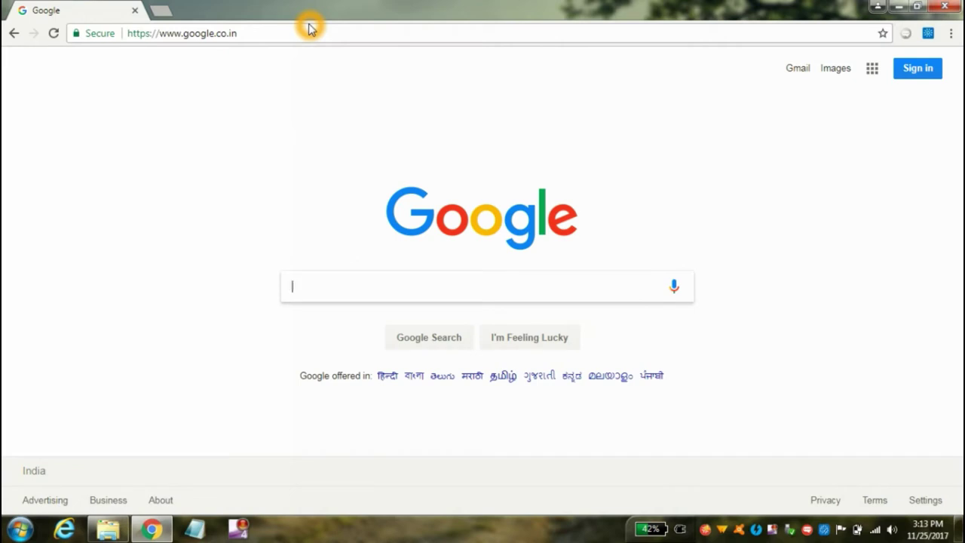
Search Google for 'wondershare filmora' using the autocomplete suggestion
type("wondershare")
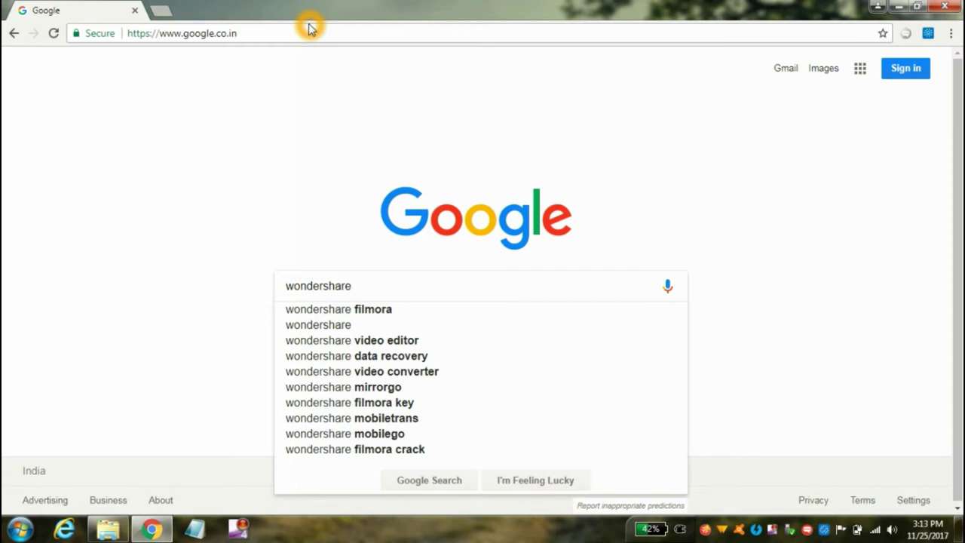
key("Down")
key("Return")
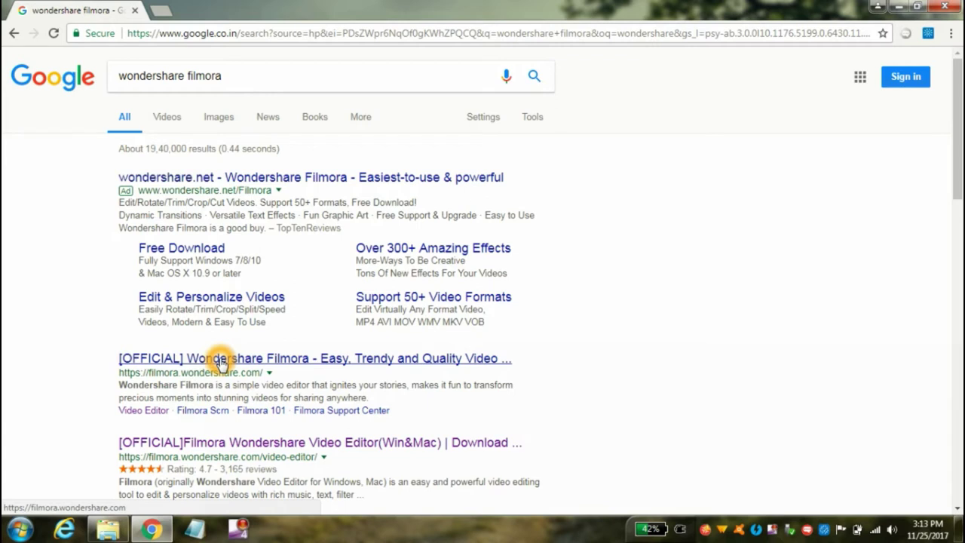
Open the official Wondershare Filmora site and download the free trial installer via Try It Free
left_click(220, 361)
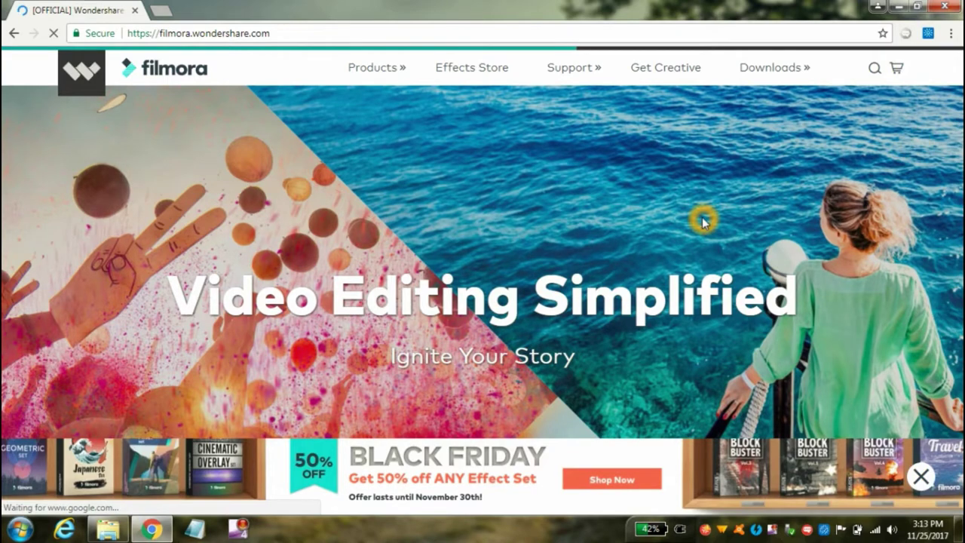
scroll(702, 220, "down", 2)
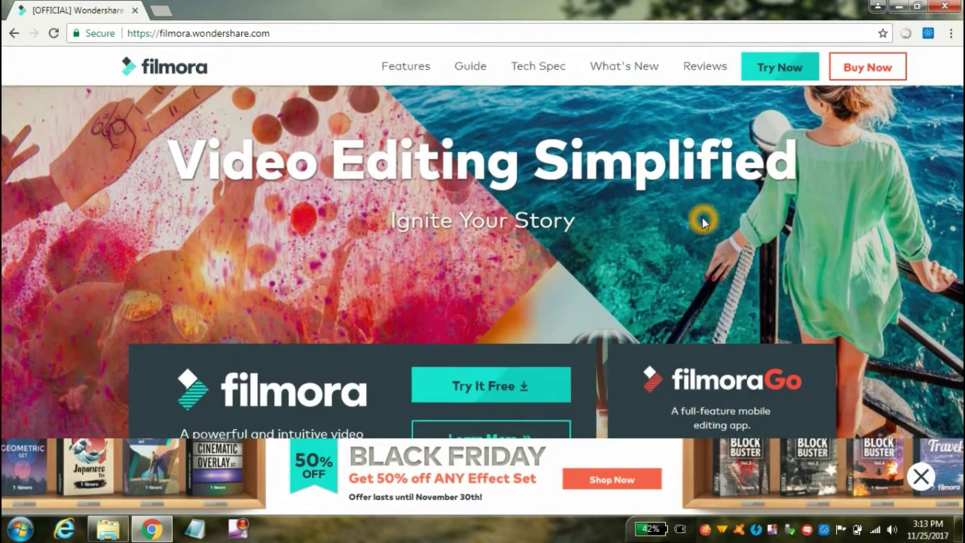
scroll(703, 220, "down", 3)
left_click(523, 183)
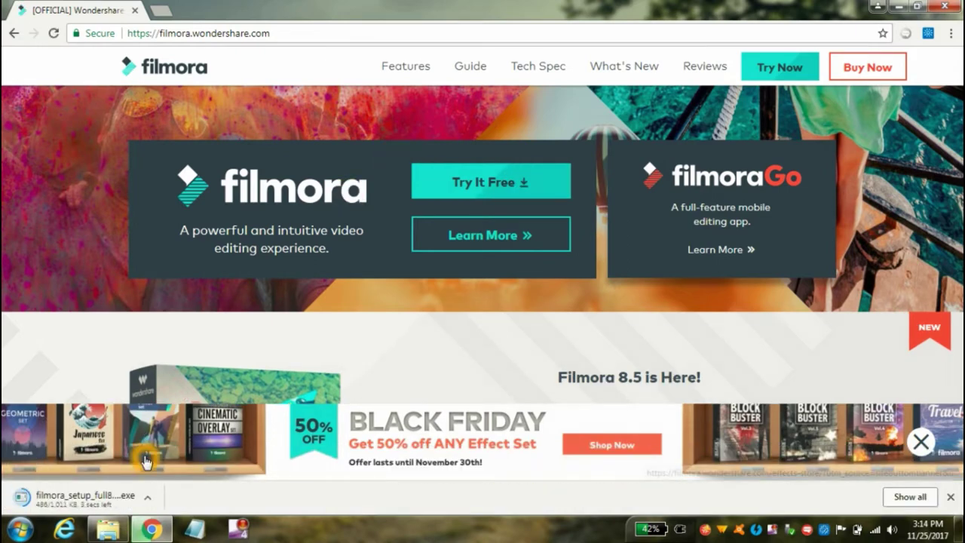
scroll(830, 363, "up", 1)
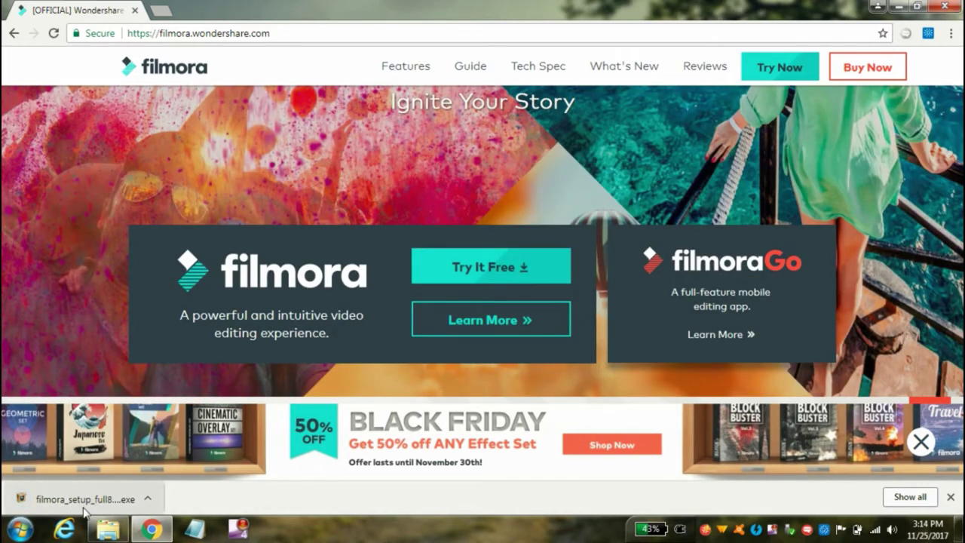
Run the downloaded setup to install and launch Filmora 8.5.0, then minimize Chrome
left_click(81, 500)
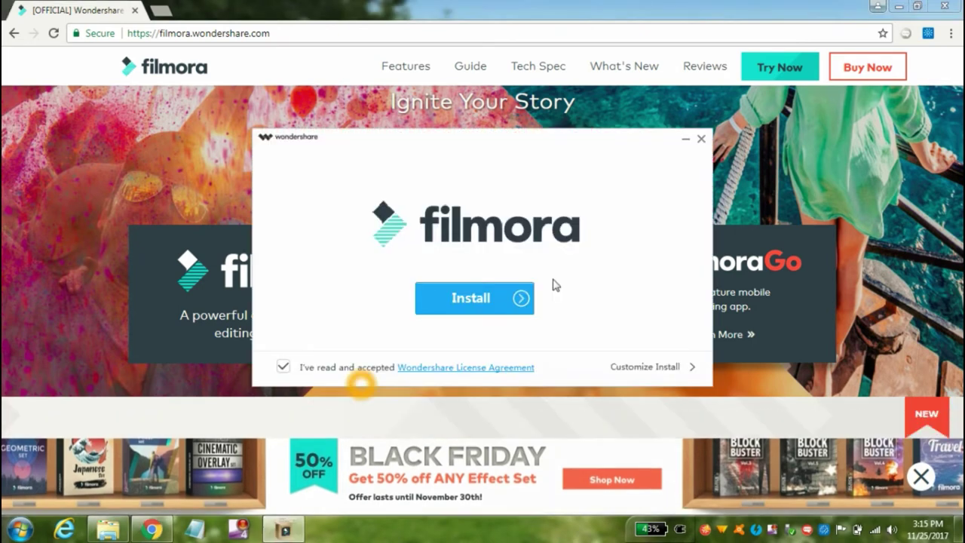
left_click(486, 303)
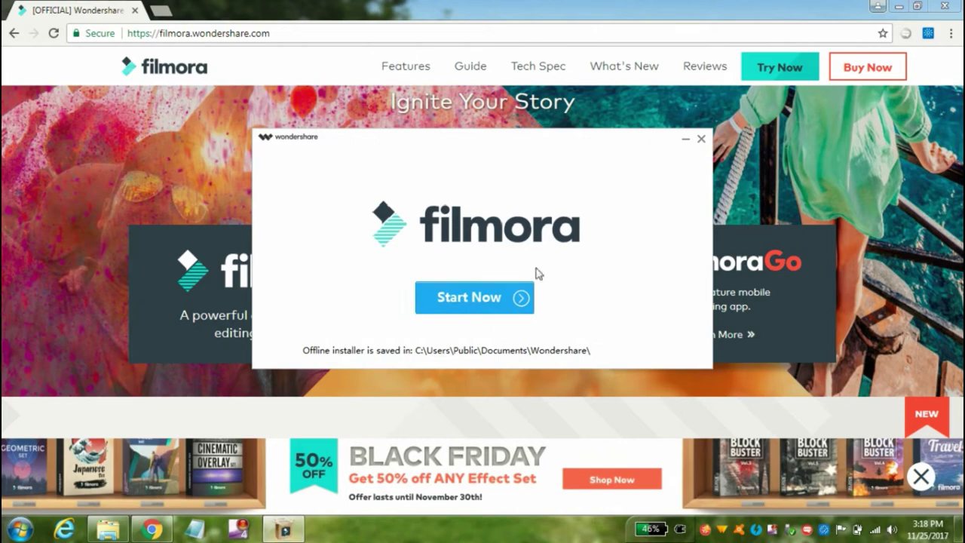
left_click(477, 300)
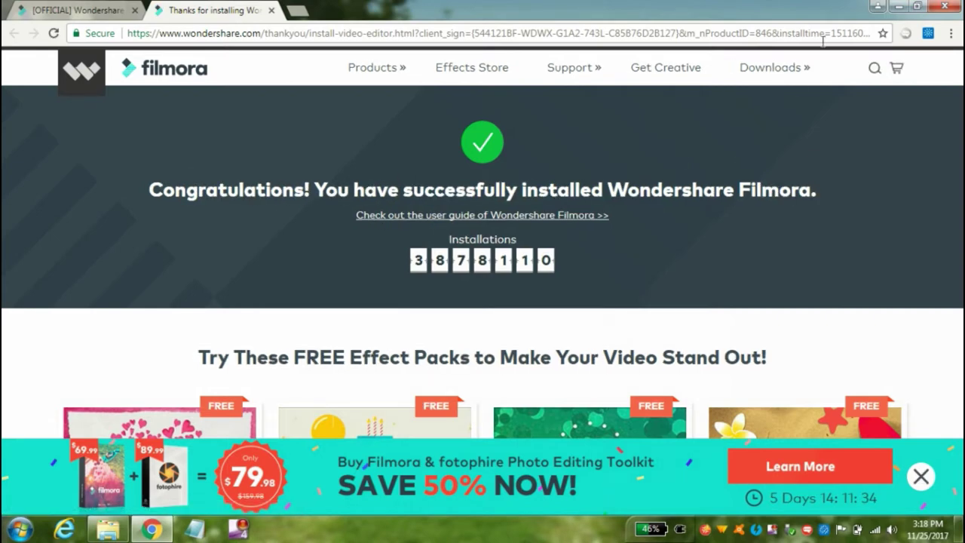
left_click(898, 7)
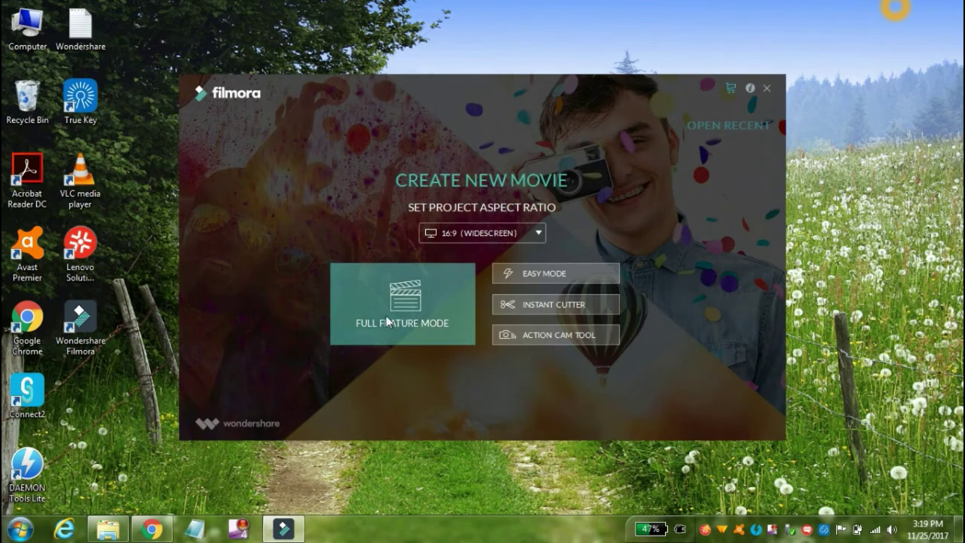
Start a Full Feature Mode project and import the Wildlife video from Sample Videos
left_click(402, 304)
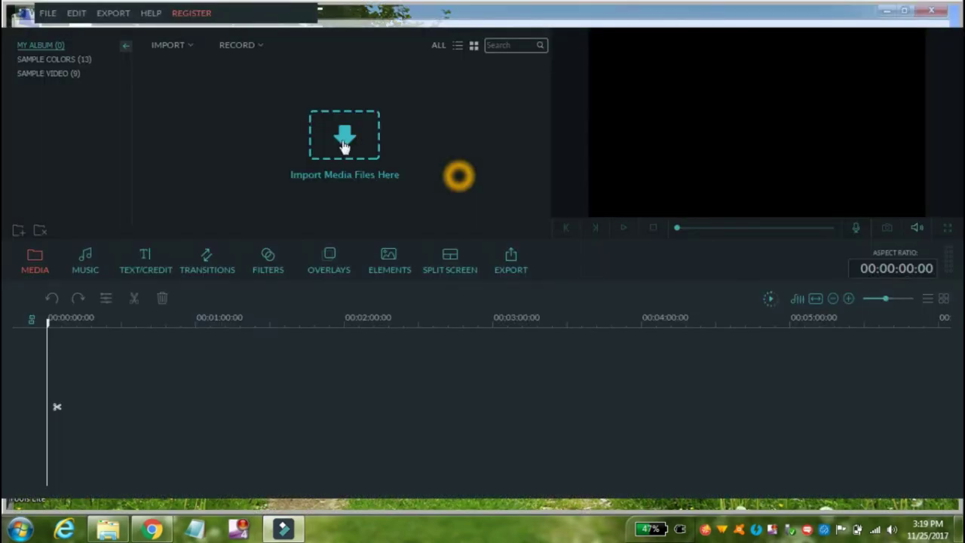
left_click(171, 44)
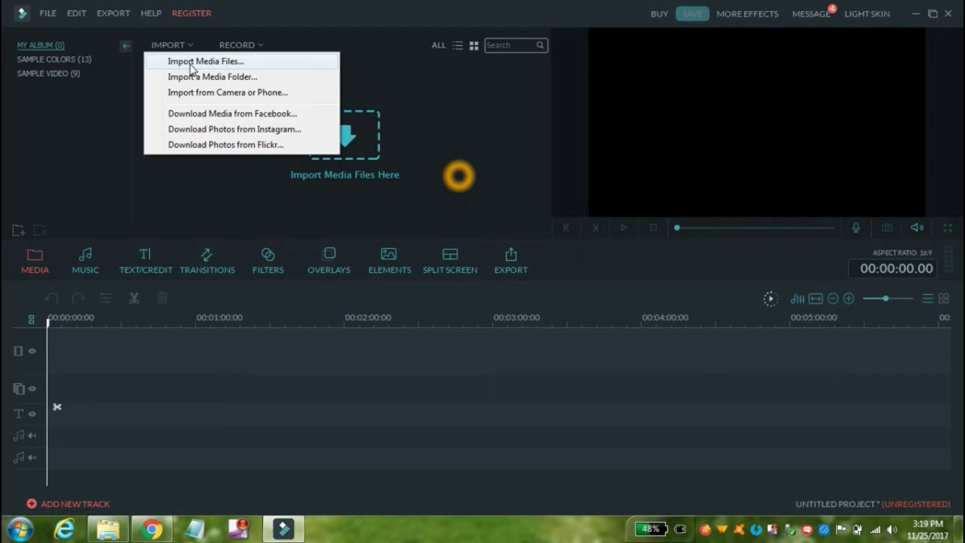
left_click(190, 66)
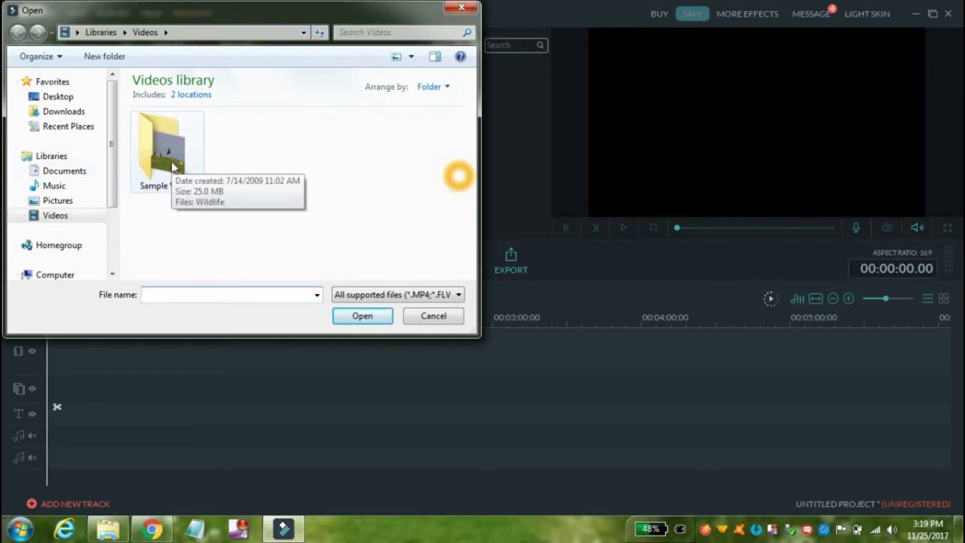
double_click(173, 166)
double_click(172, 154)
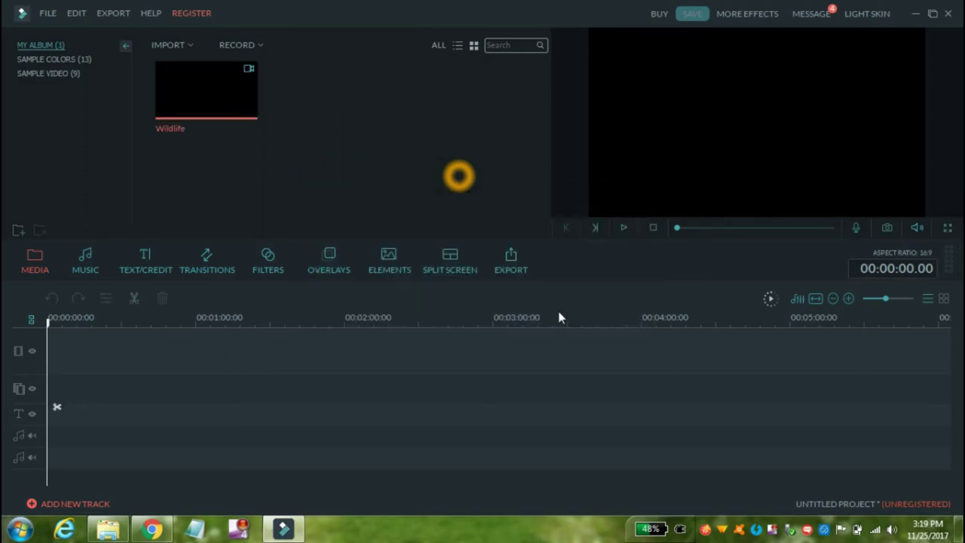
Add the Wildlife clip to the timeline and start the export
mouse_move(215, 114)
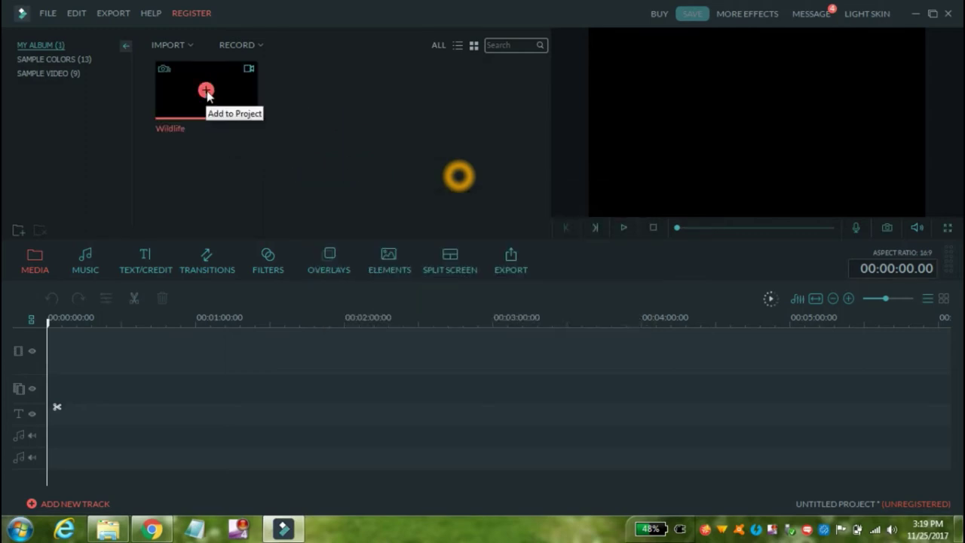
left_click(207, 92)
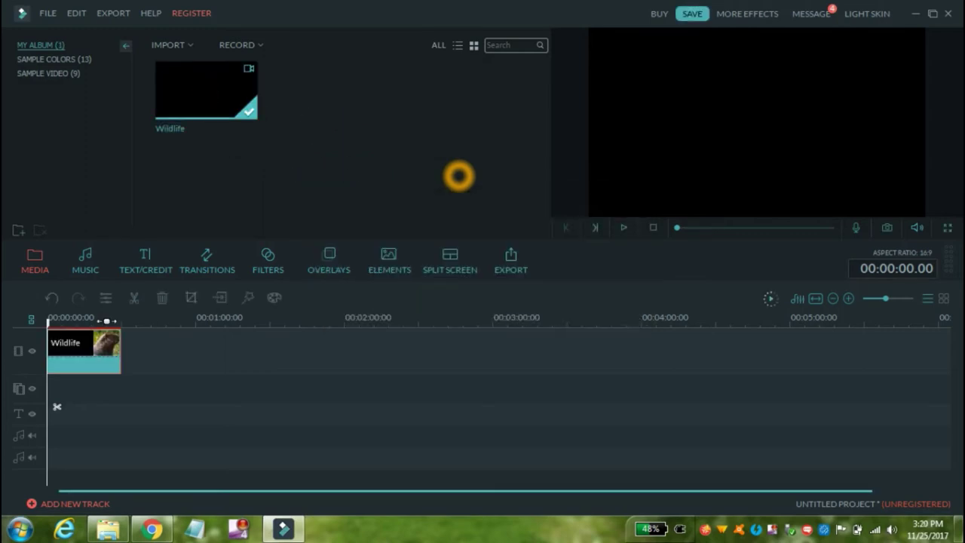
left_click(510, 261)
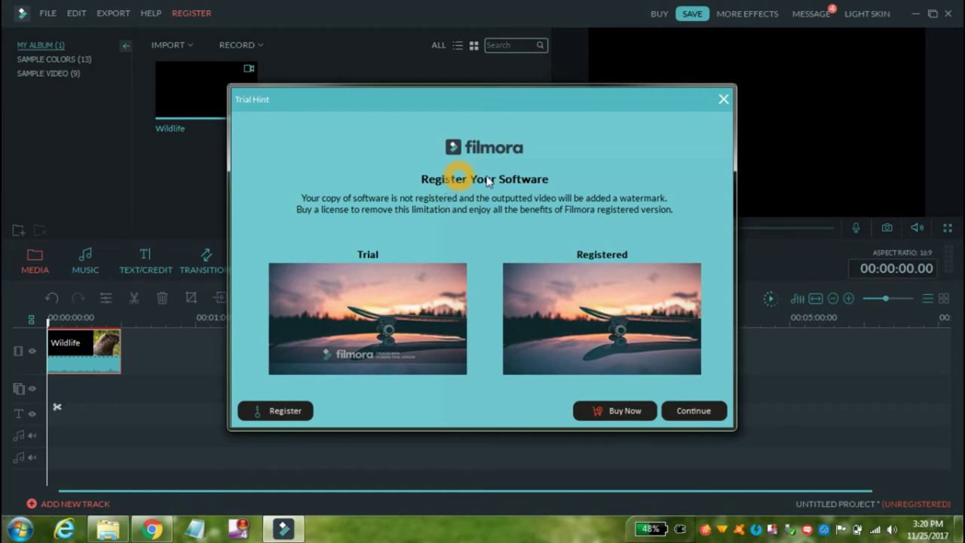
Dismiss the trial notice and set the export to MP4, named My Video, saved to the Desktop
left_click(693, 414)
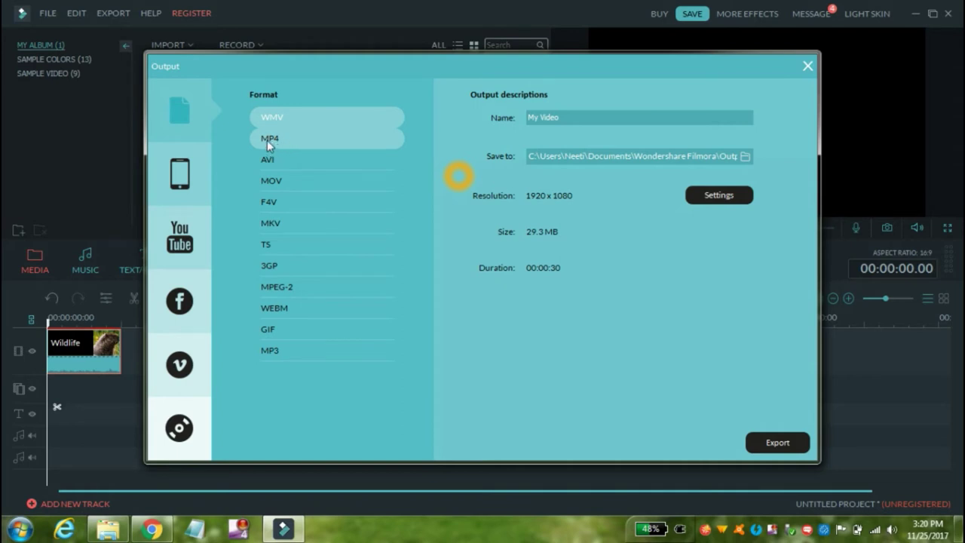
left_click(267, 140)
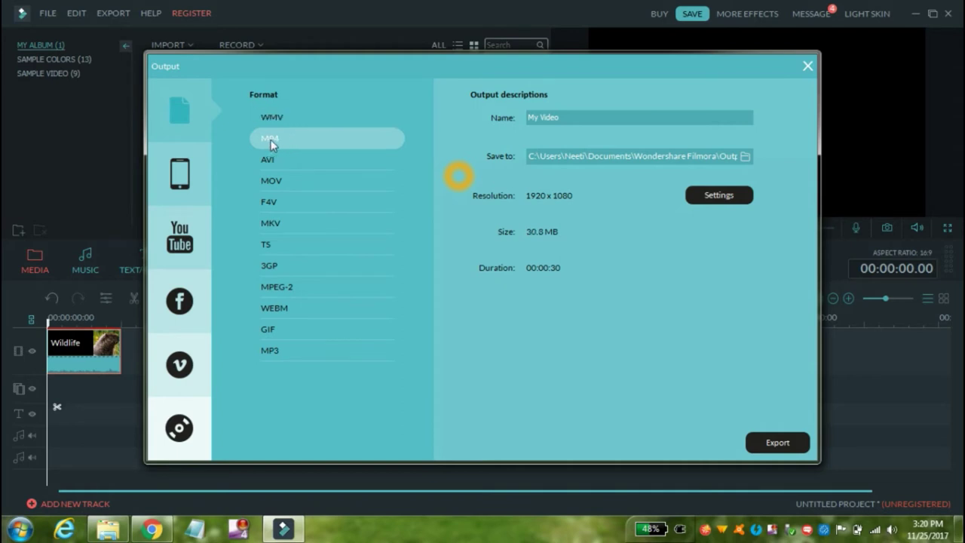
left_click(745, 156)
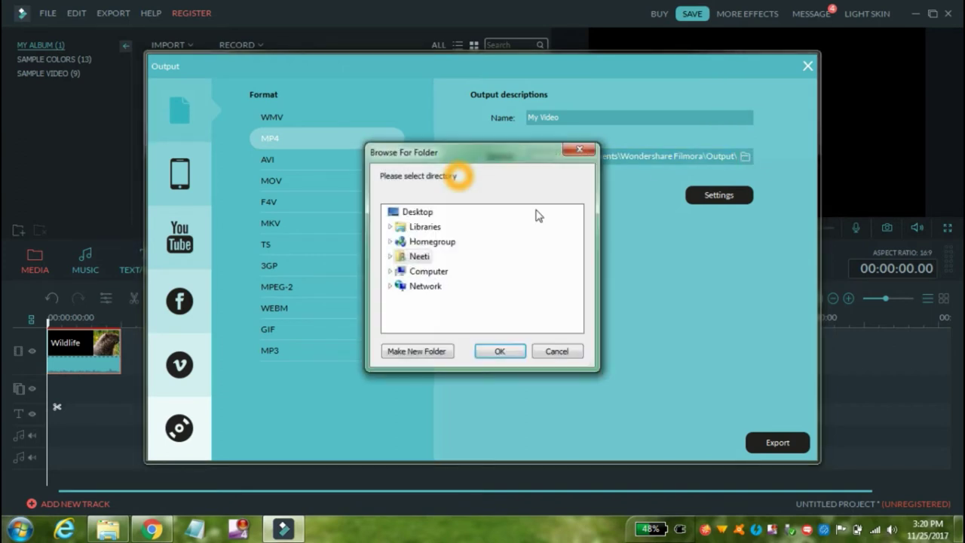
left_click(423, 214)
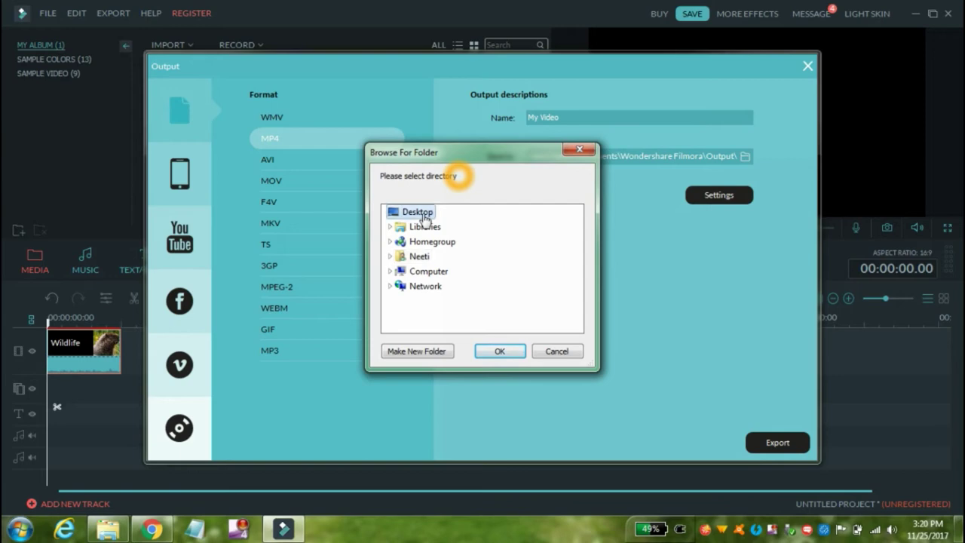
left_click(497, 352)
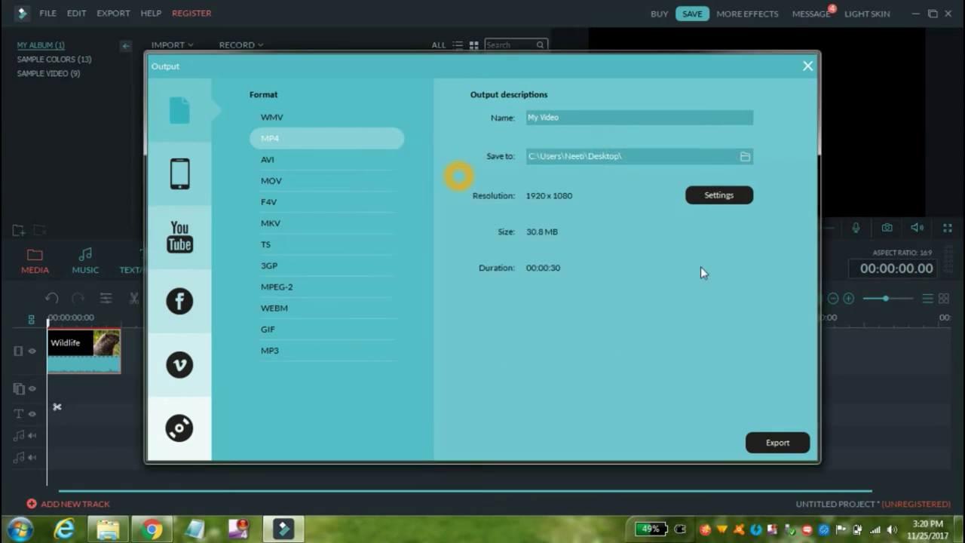
Export My Video as MP4 and wait until the Convert window reports Mission Completed
left_click(780, 448)
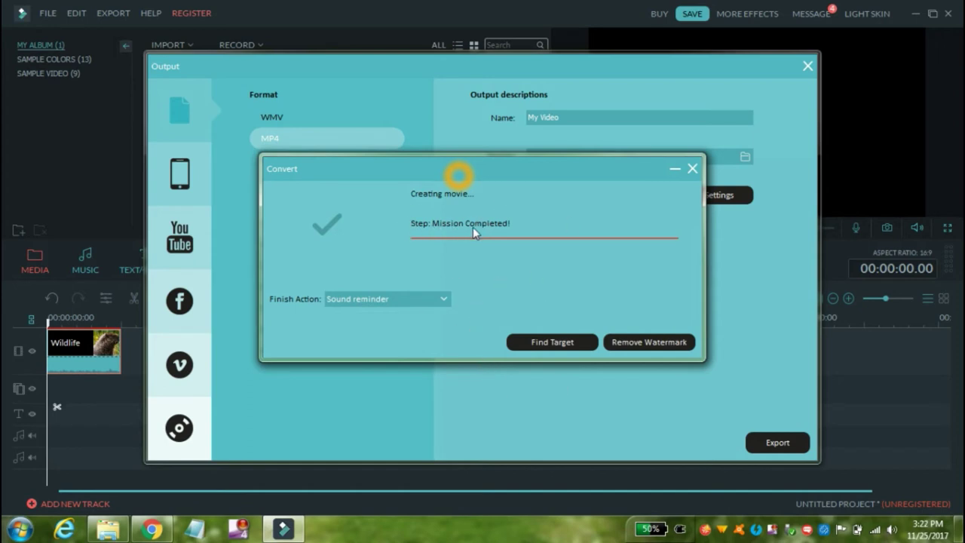
Play My Video.mp4 from the desktop in VLC, then close VLC and Filmora's Convert and Output dialogs
left_click(558, 344)
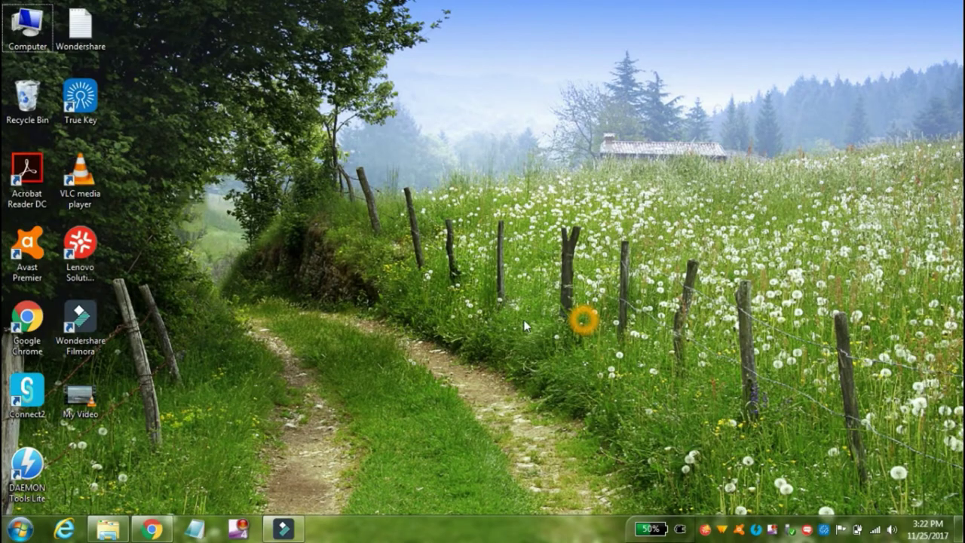
double_click(83, 404)
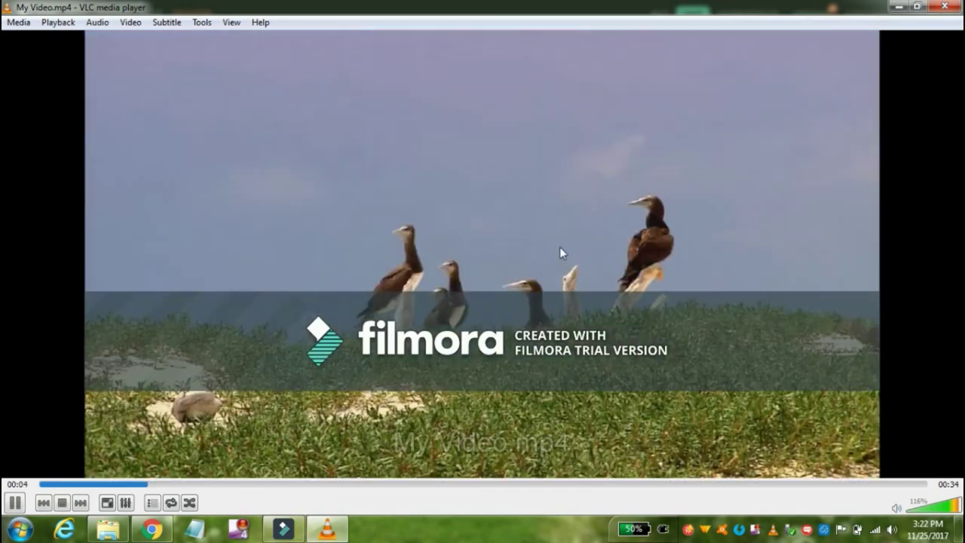
left_click(944, 6)
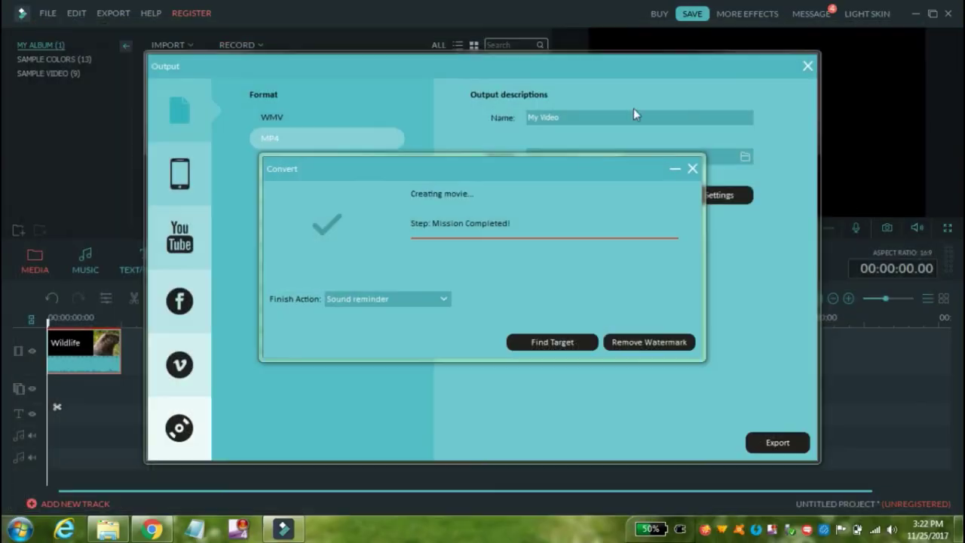
left_click(693, 169)
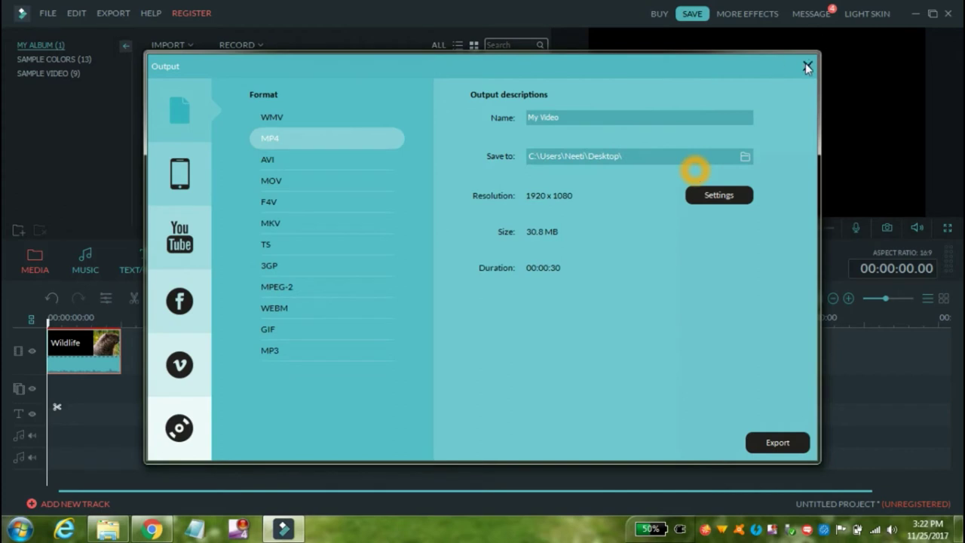
left_click(806, 67)
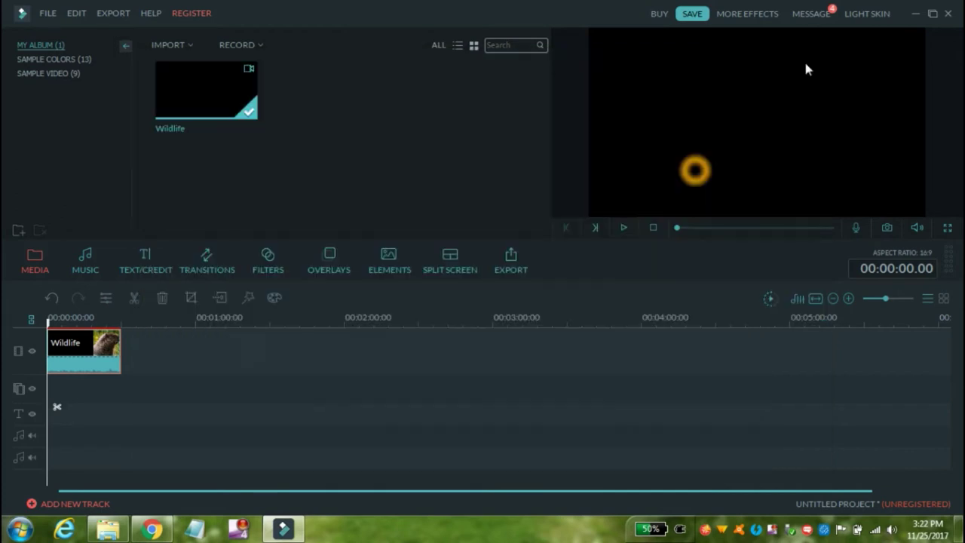
Launch Notepad as administrator from its taskbar icon
right_click(196, 530)
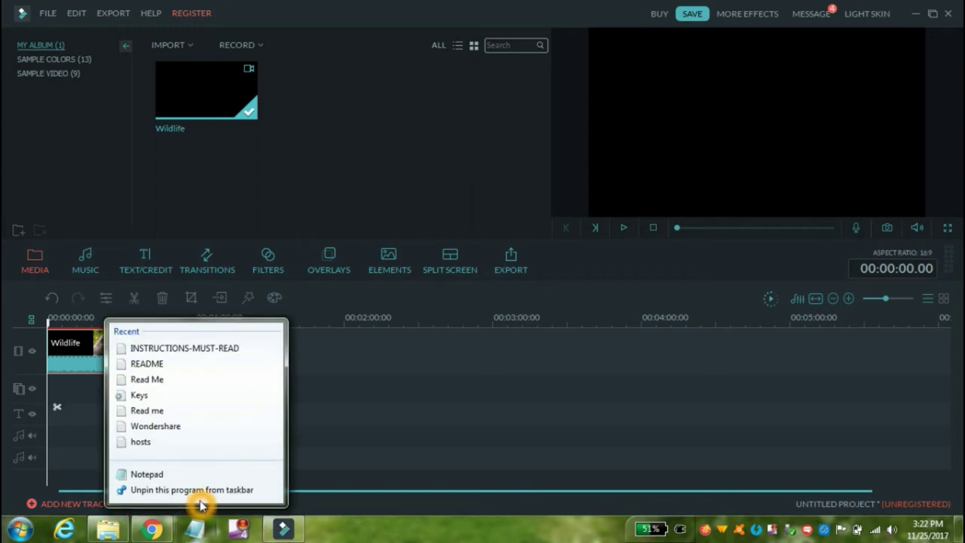
right_click(210, 474)
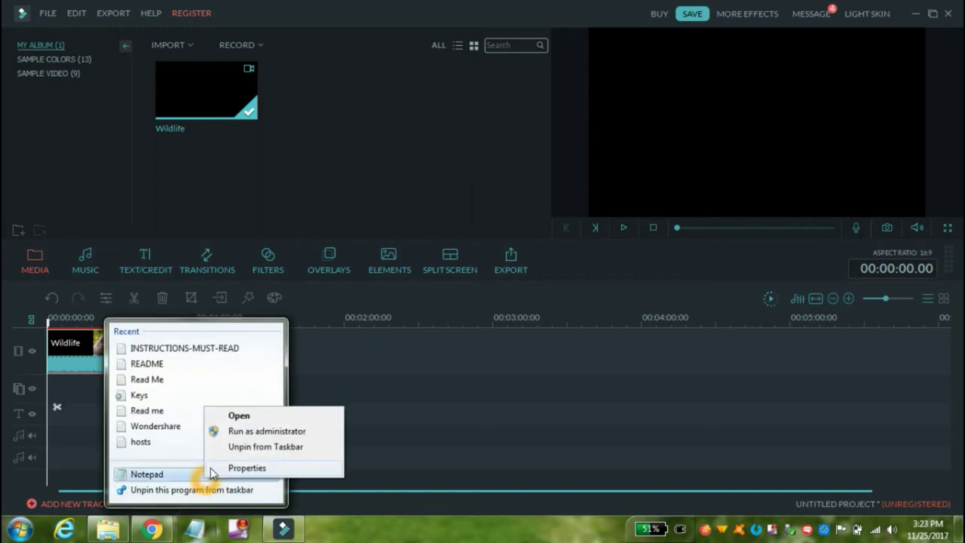
left_click(252, 431)
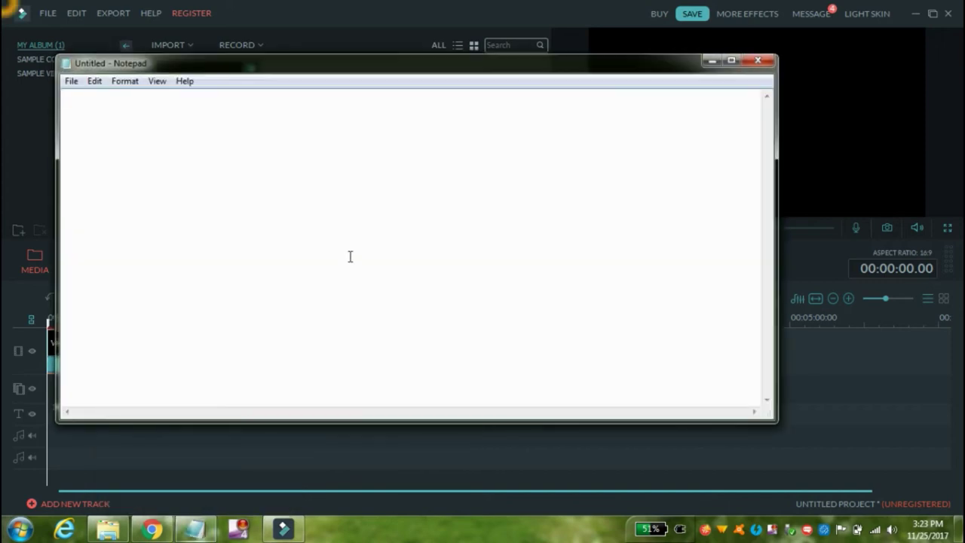
In Notepad's Open dialog, browse from the C: drive into Windows\System32
left_click(73, 81)
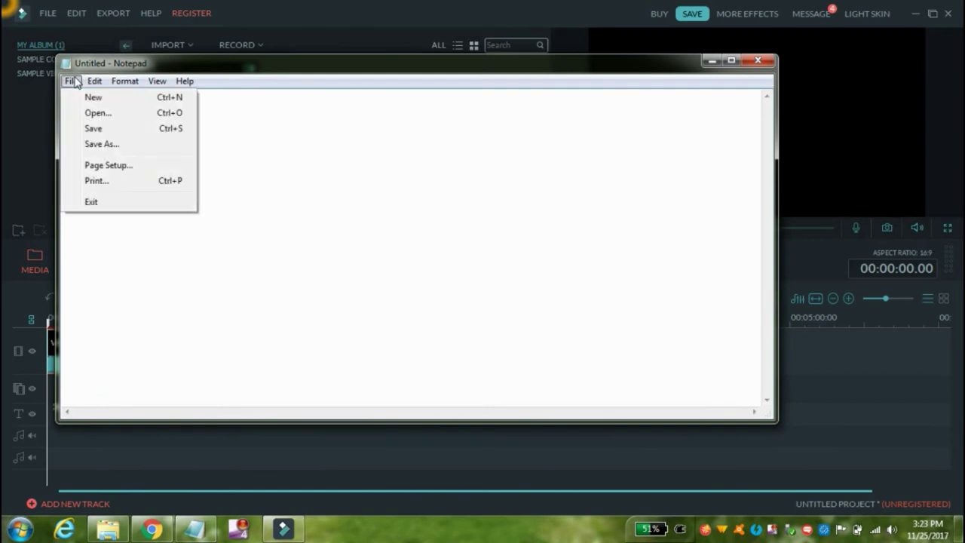
left_click(101, 113)
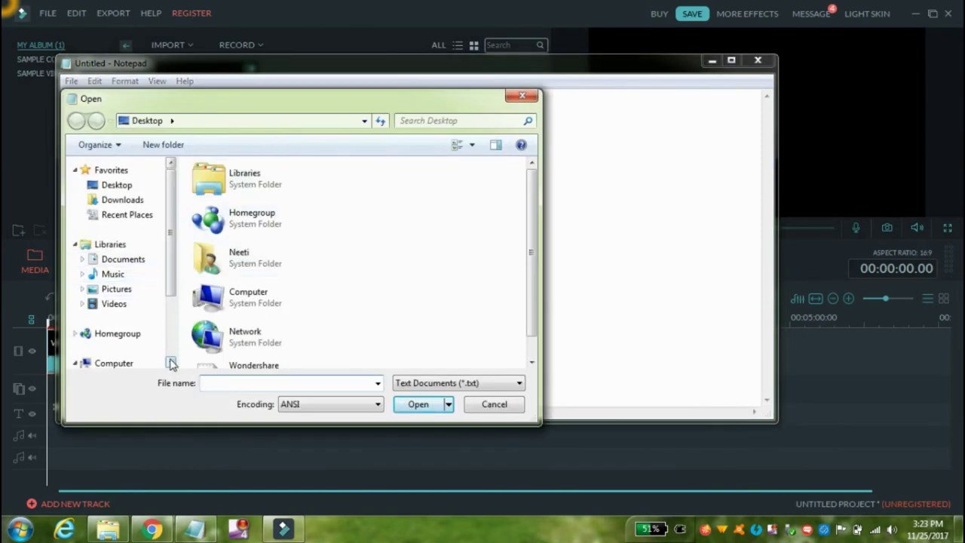
scroll(162, 359, "down", 1)
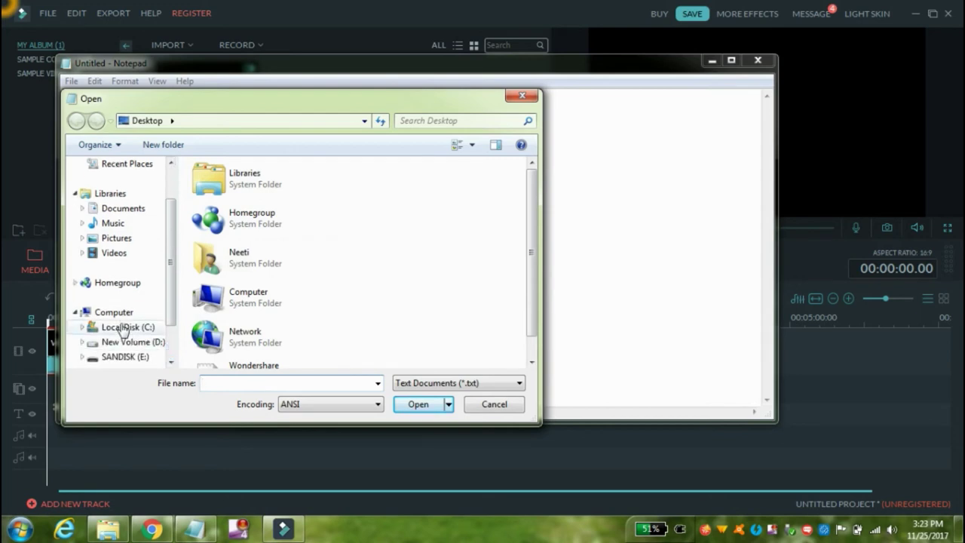
left_click(123, 330)
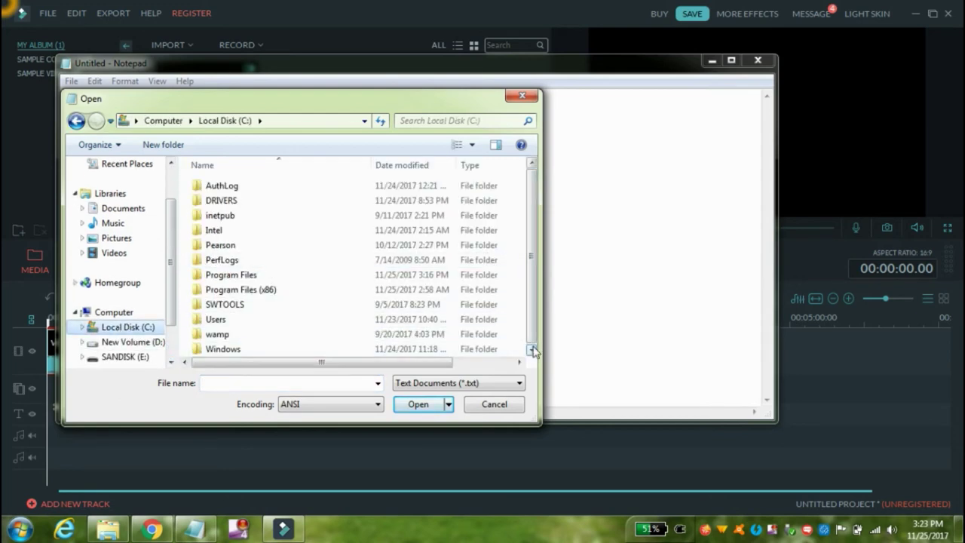
double_click(224, 349)
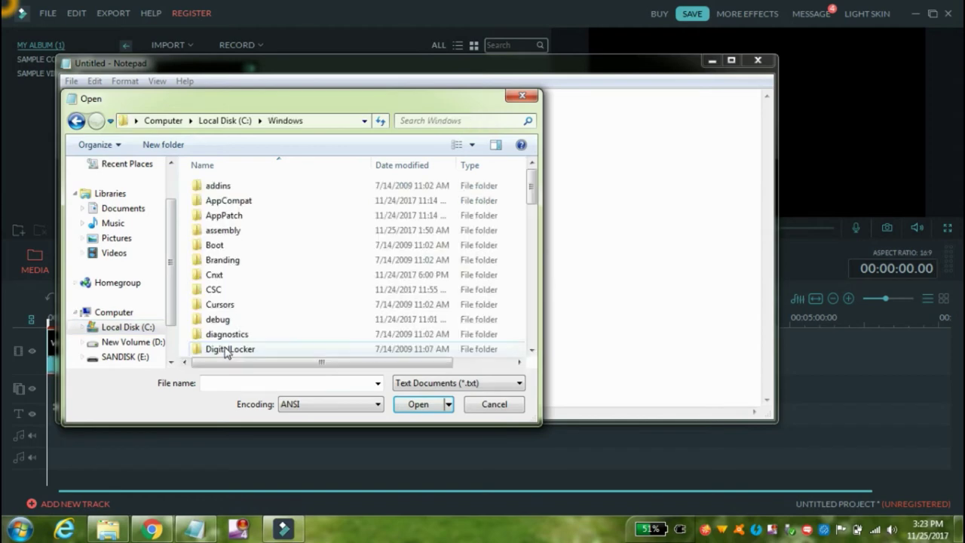
left_click(532, 351)
left_click_drag(532, 350, 533, 350)
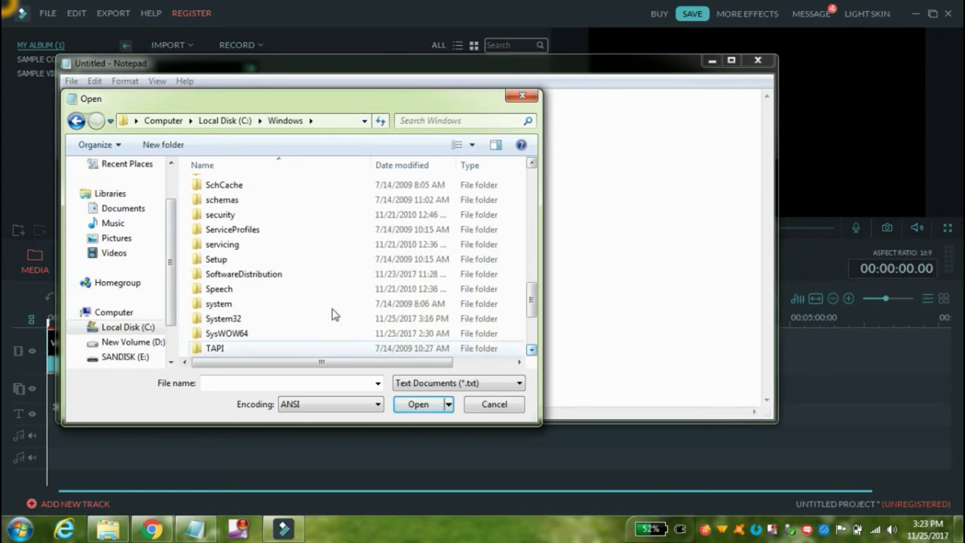
double_click(223, 318)
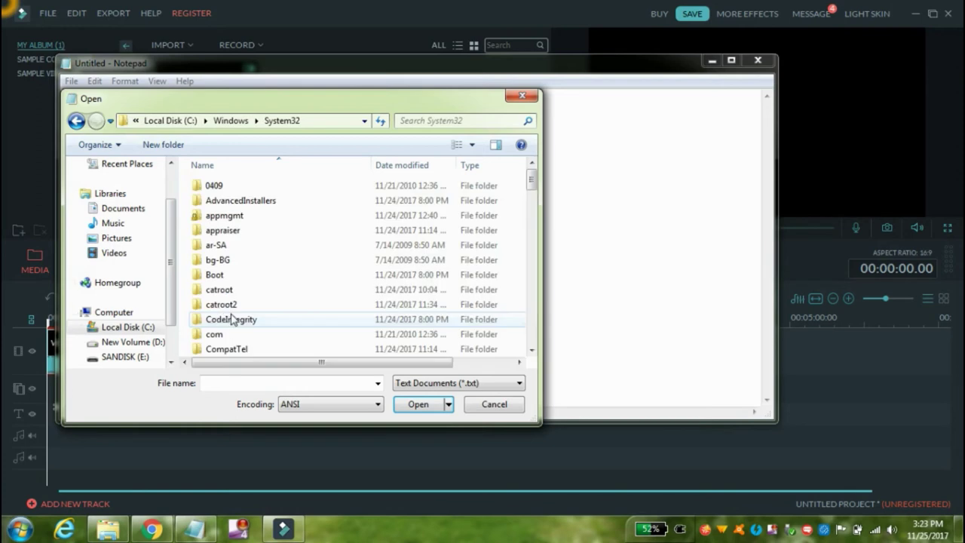
Go into drivers\etc, switch the filter to All Files, and open hosts
left_click(532, 351)
left_click_drag(532, 351, 532, 352)
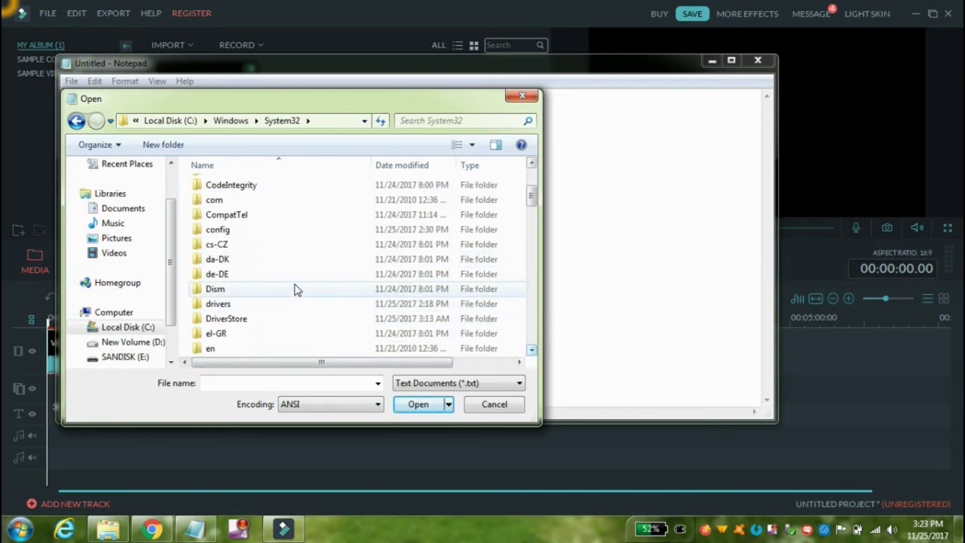
double_click(226, 304)
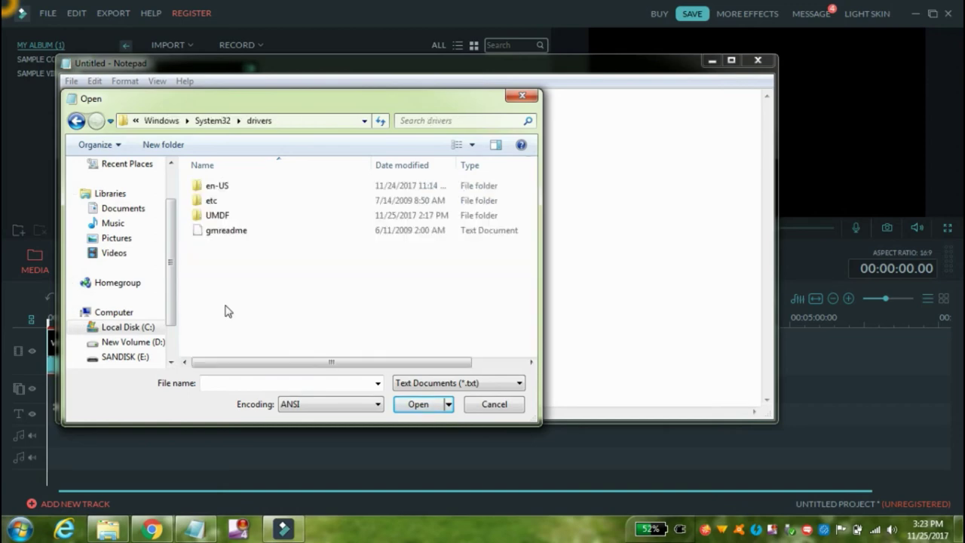
double_click(220, 201)
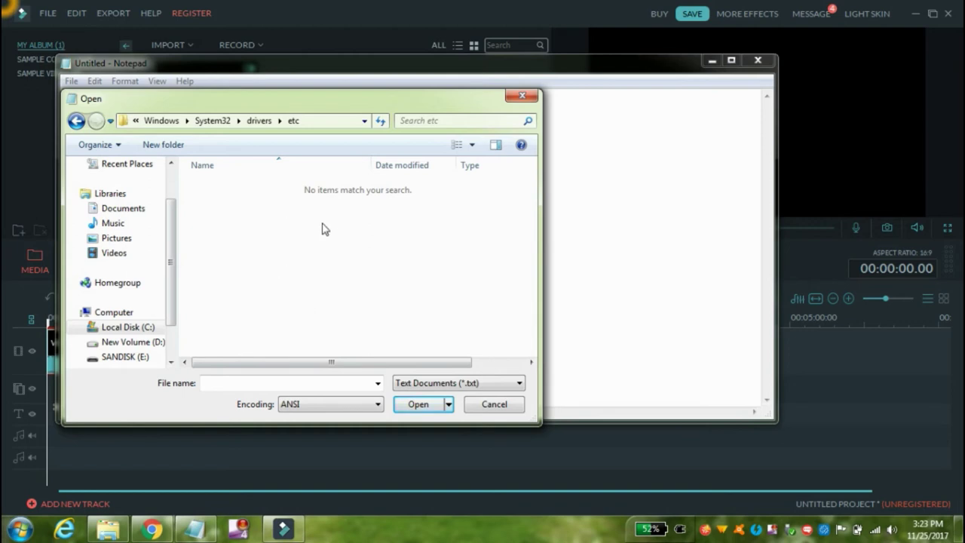
left_click(450, 384)
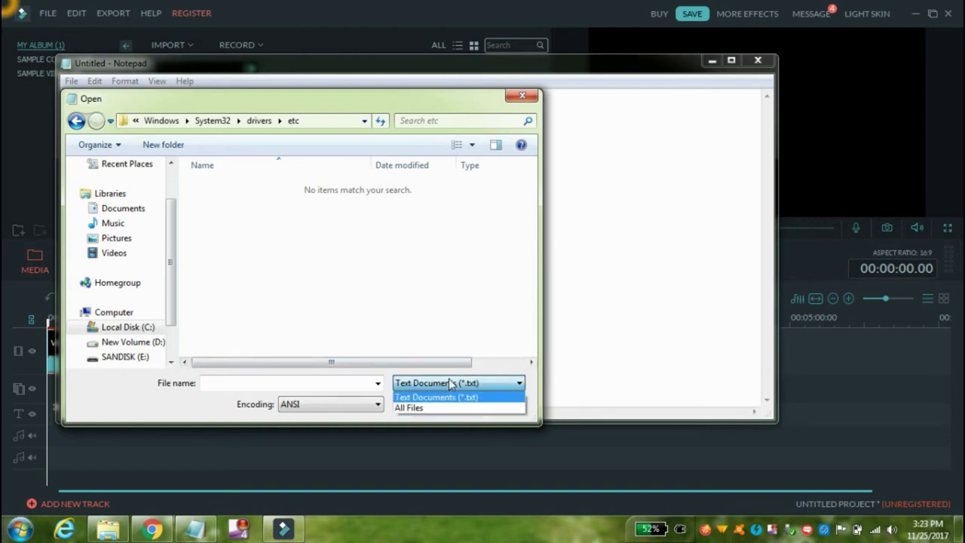
left_click(426, 408)
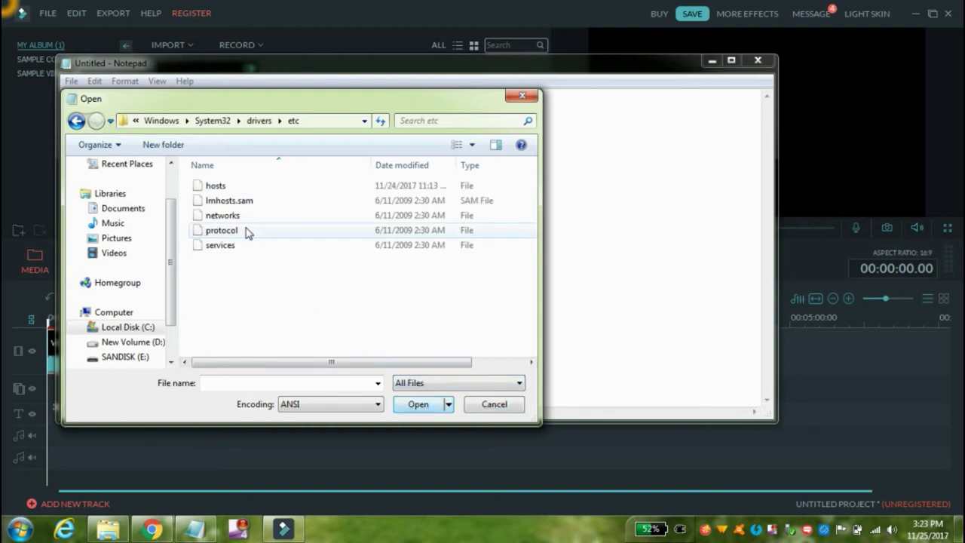
double_click(215, 186)
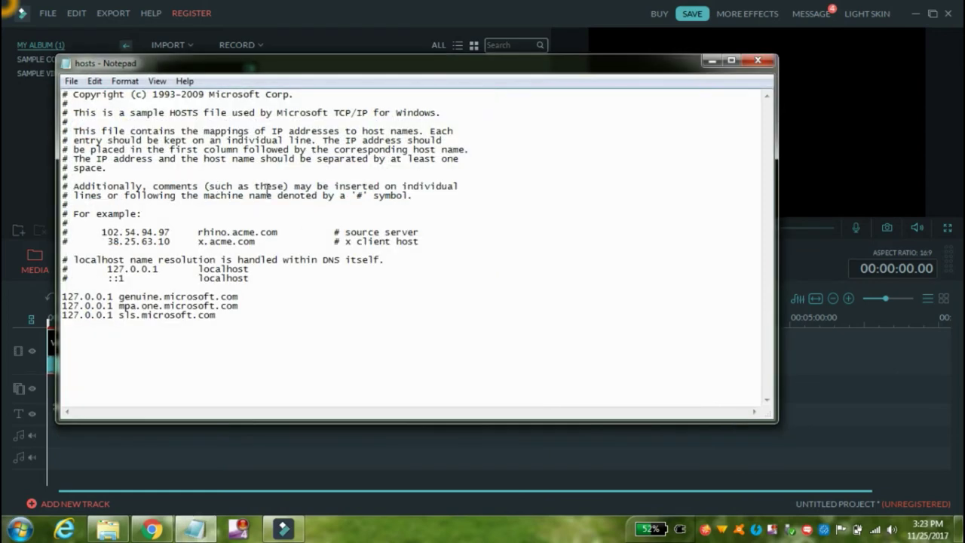
Append a '127.0.0.1 platform.wondershare.com' line to the hosts file and save it
left_click_drag(114, 315, 53, 316)
key("ctrl+c")
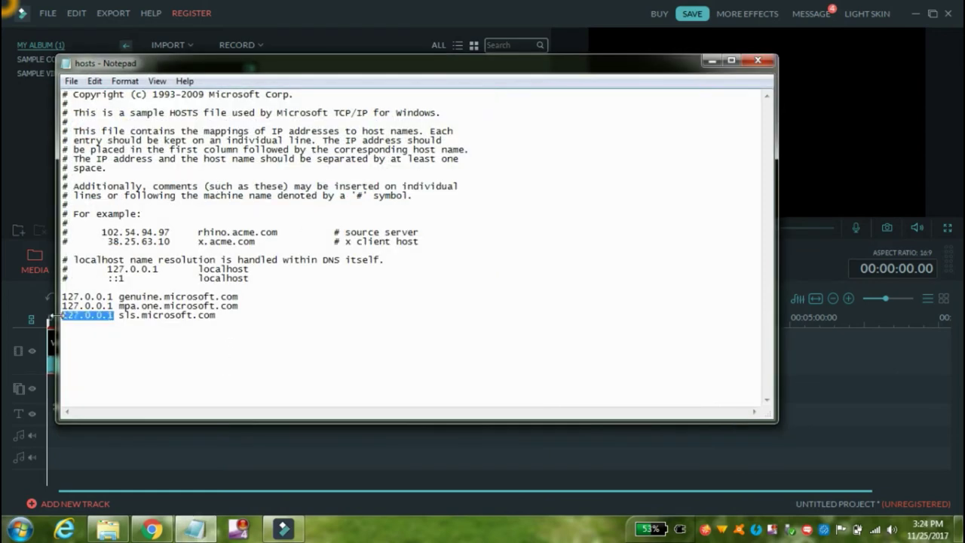
left_click(72, 326)
key("ctrl+v")
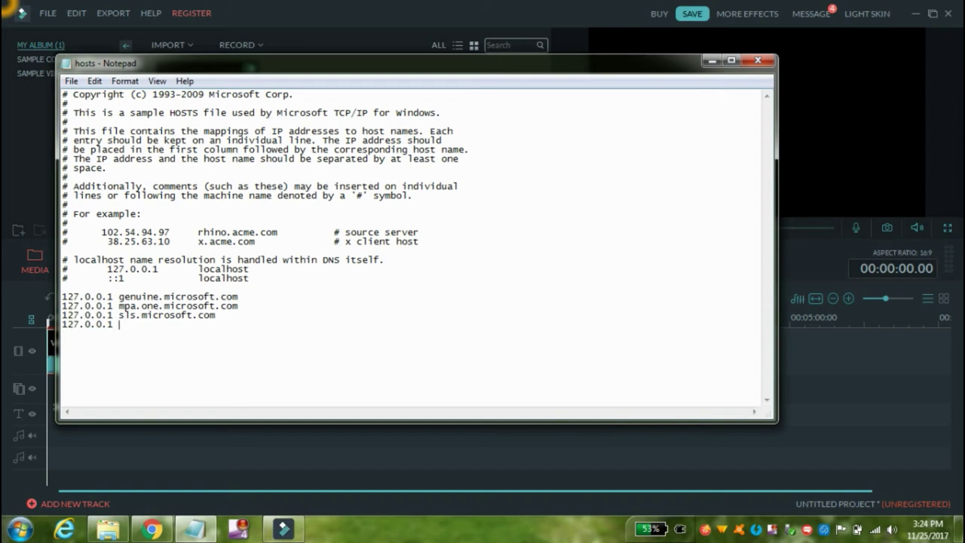
type("plsa")
key("BackSpace")
key("BackSpace")
type("atd")
type("dershare.com")
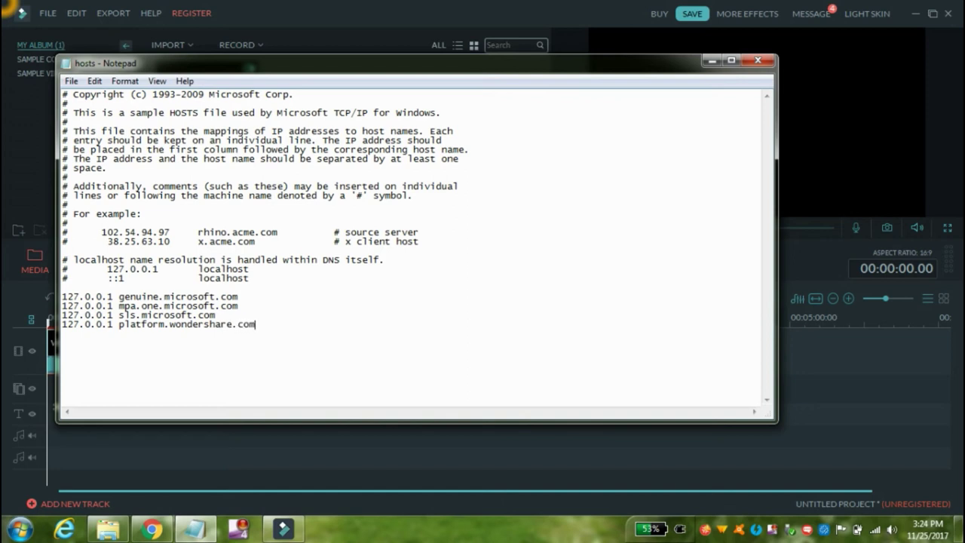
left_click(71, 81)
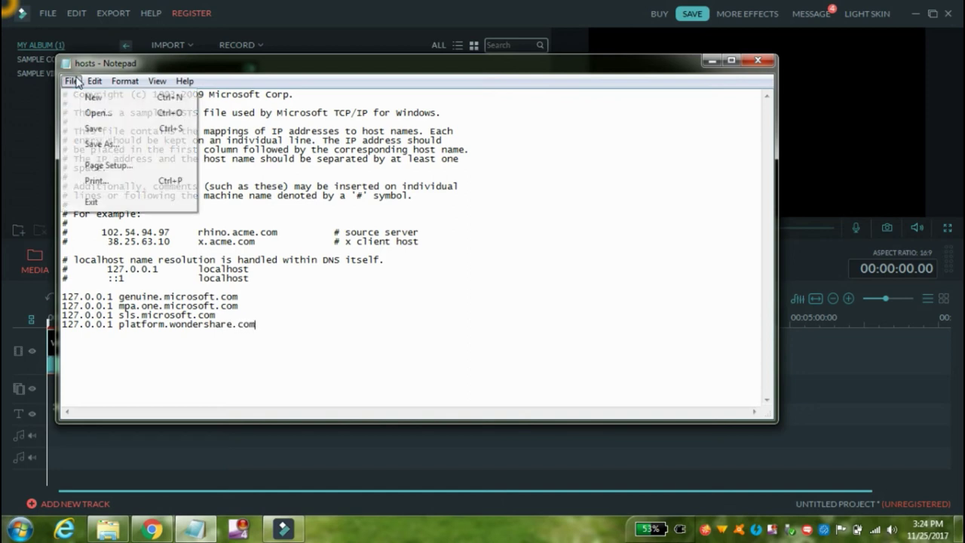
left_click(96, 133)
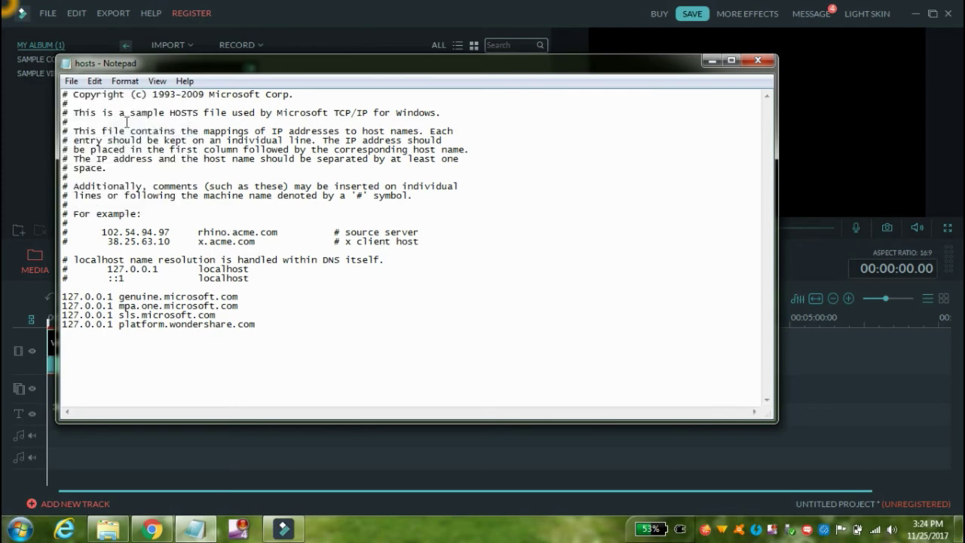
Close Notepad and open Filmora's Register Your Software dialog
left_click(763, 66)
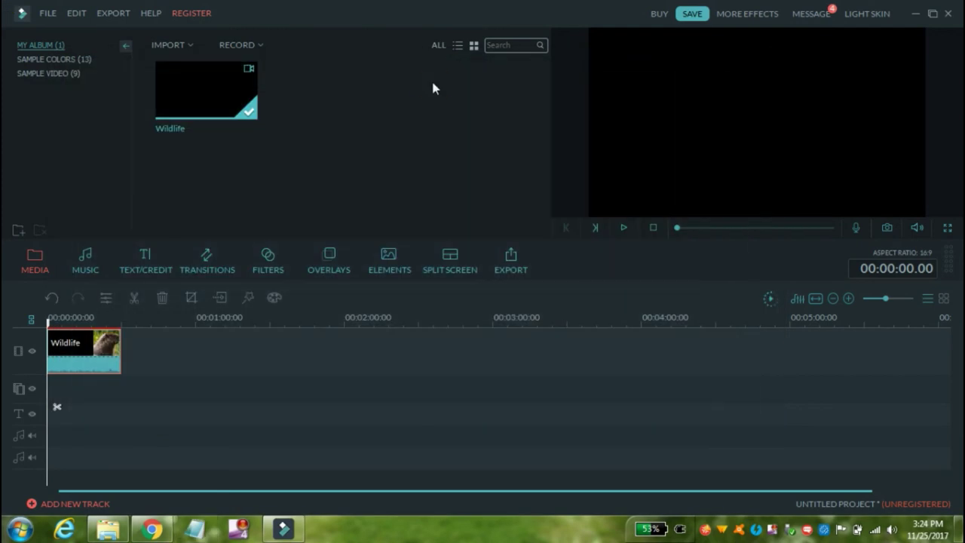
left_click(180, 12)
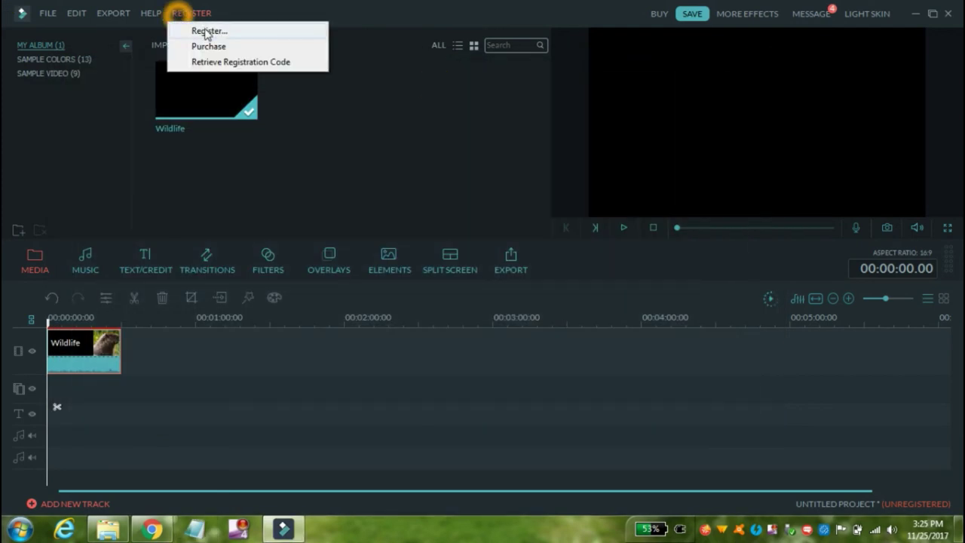
left_click(203, 30)
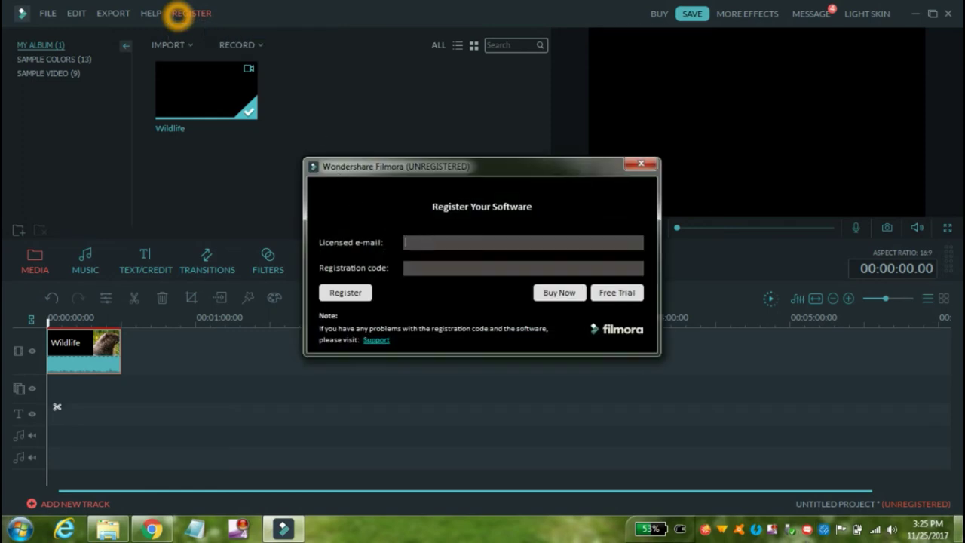
Copy the licensed e-mail from the Wondershare notes file on the desktop into the registration form
key("super+d")
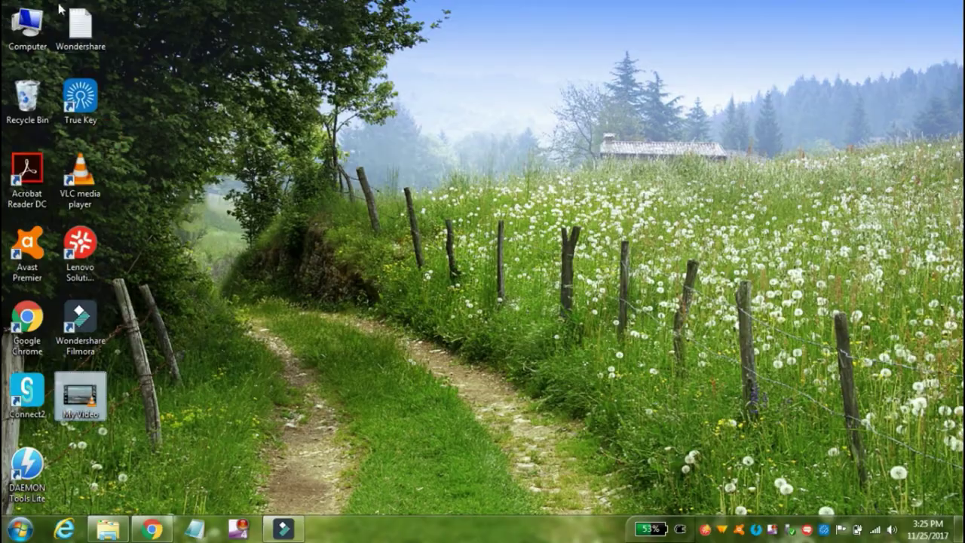
double_click(80, 27)
left_click(285, 185)
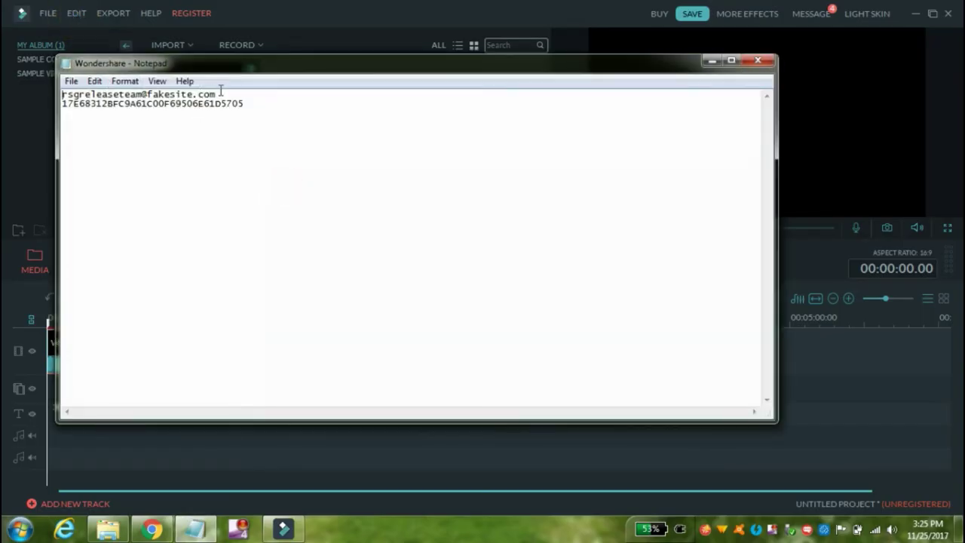
left_click_drag(220, 92, 25, 92)
key("ctrl+c")
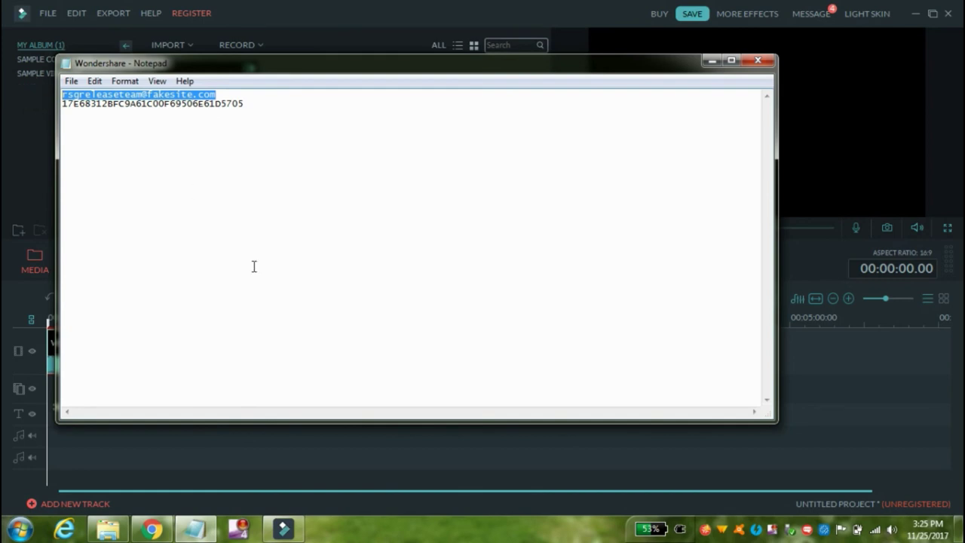
left_click(291, 535)
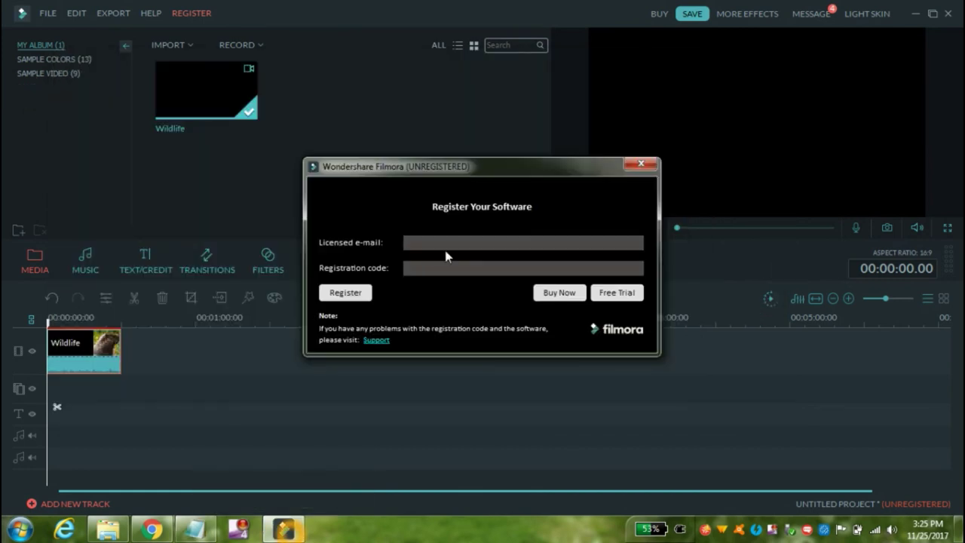
key("ctrl+v")
Copy the registration code from the notes file into the form's registration code field
mouse_move(283, 528)
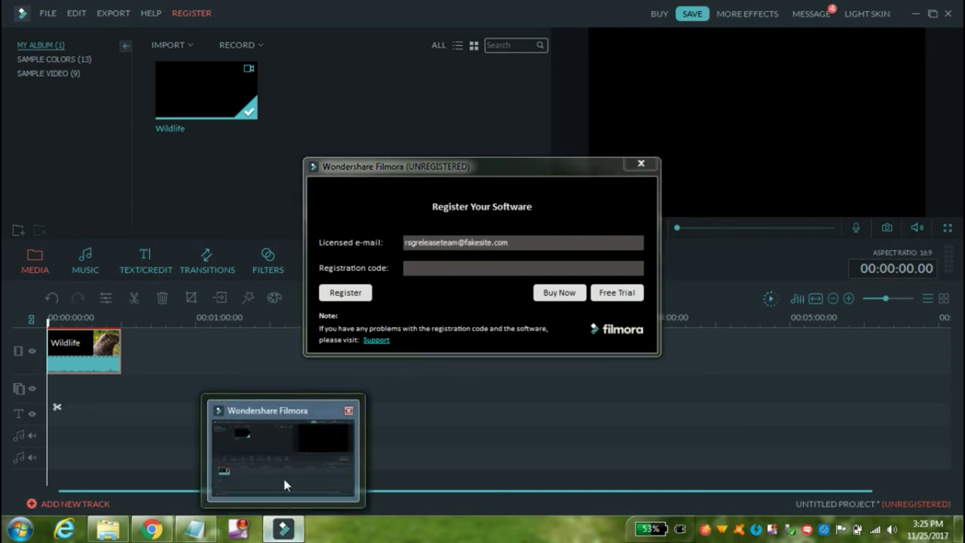
mouse_move(196, 532)
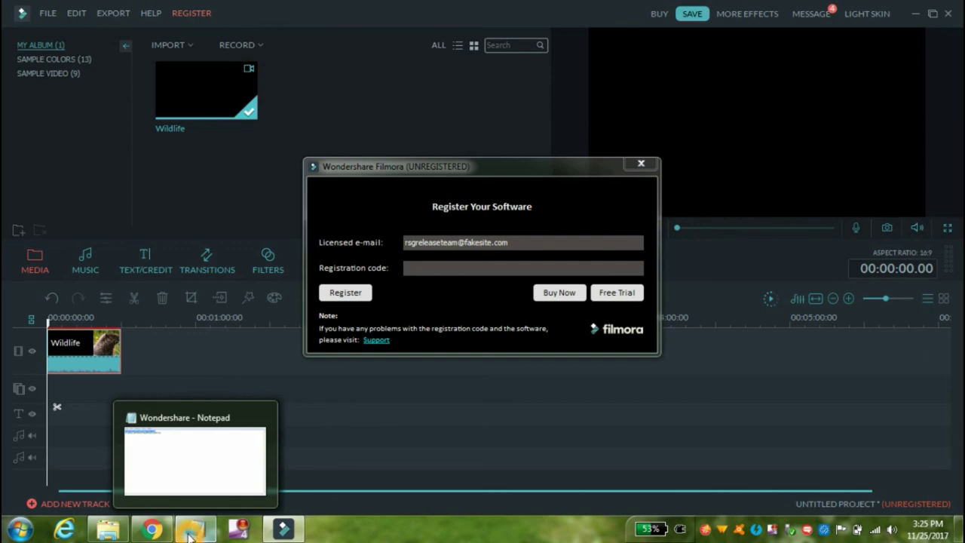
left_click(190, 463)
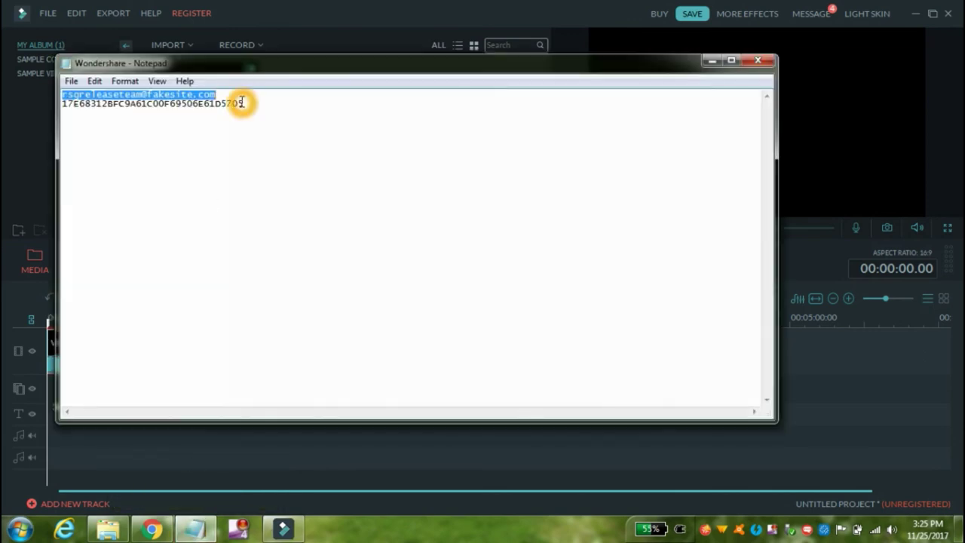
left_click_drag(248, 103, 59, 110)
key("ctrl+c")
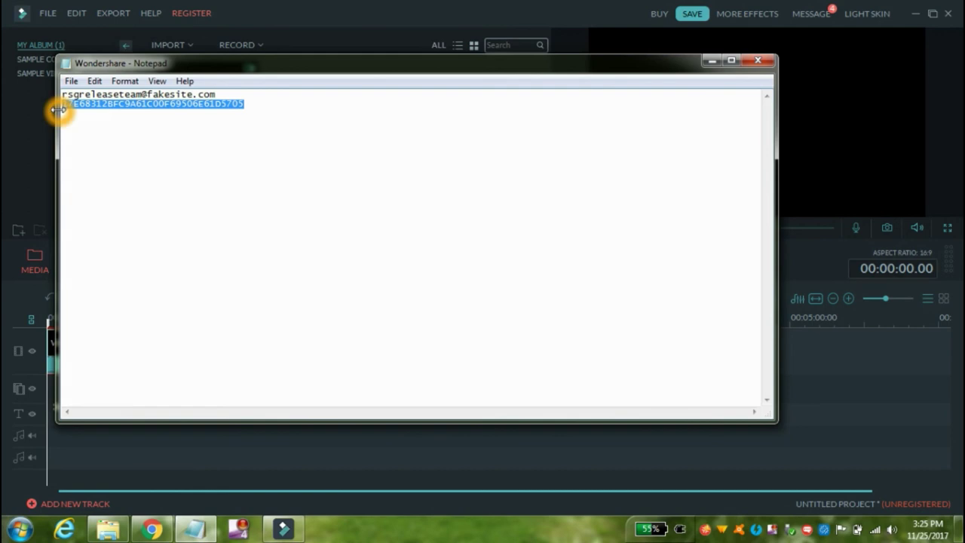
left_click(281, 530)
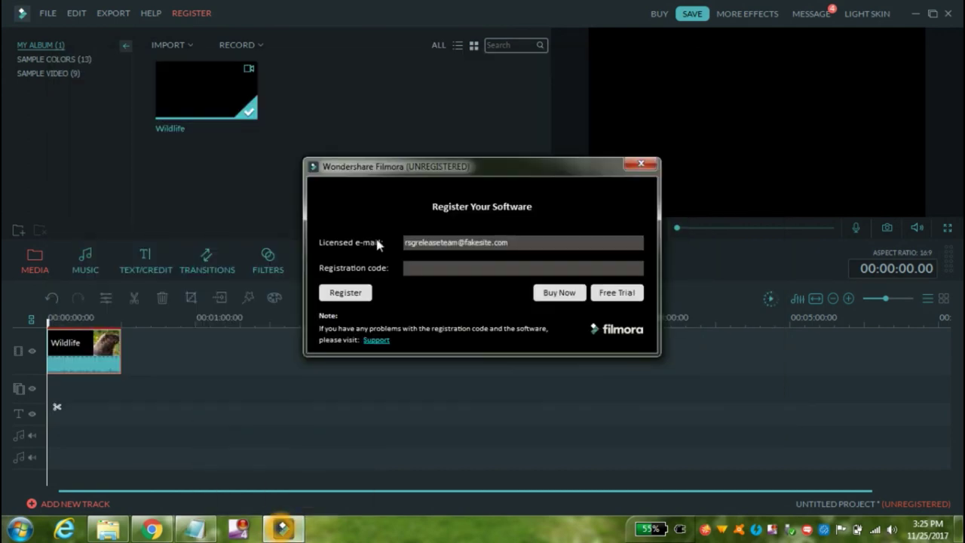
left_click(418, 269)
key("ctrl+v")
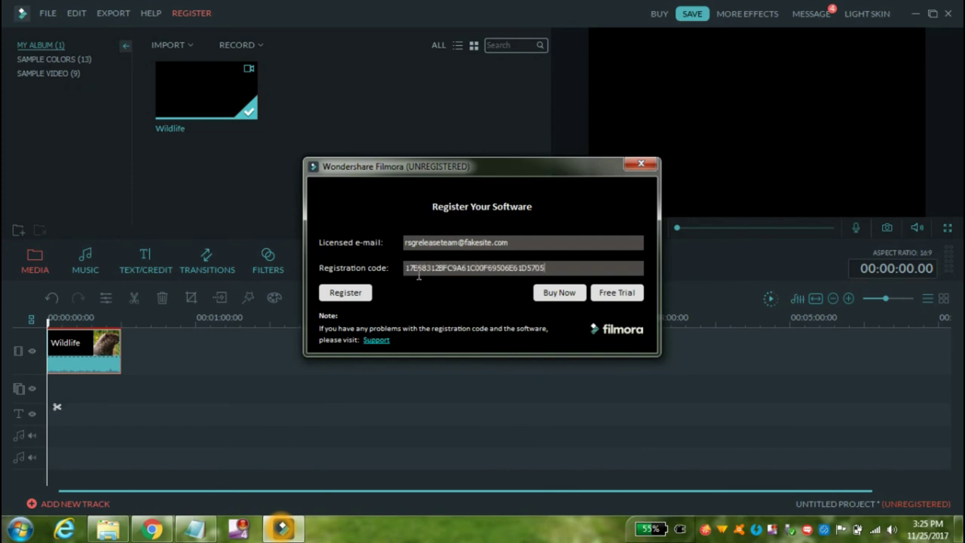
Submit the Filmora registration, acknowledge the success message, and return to the Wildlife project editor
left_click(355, 296)
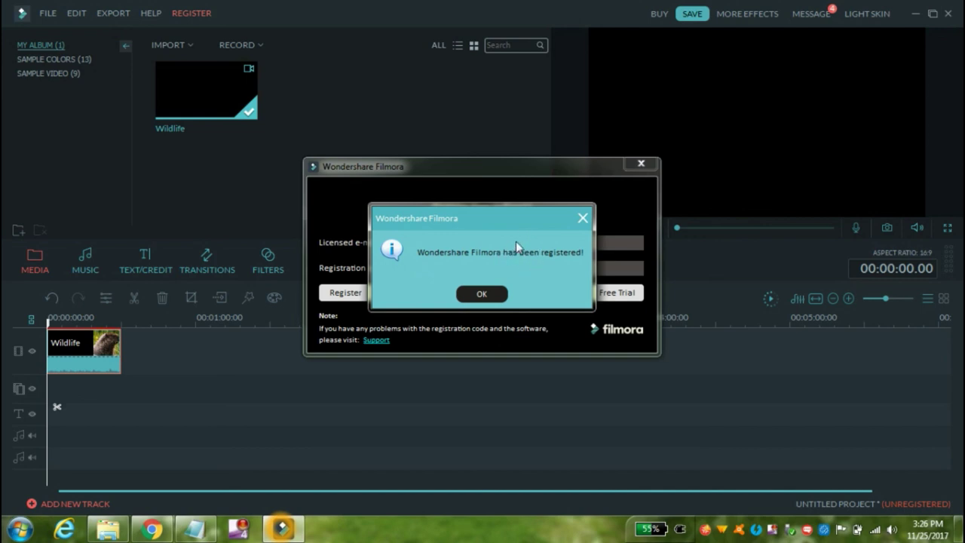
left_click(482, 294)
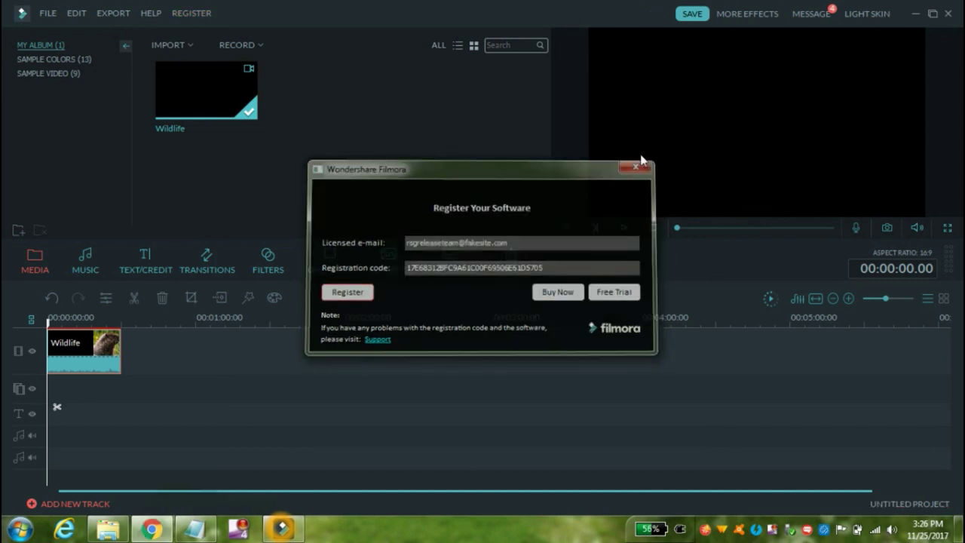
left_click(639, 164)
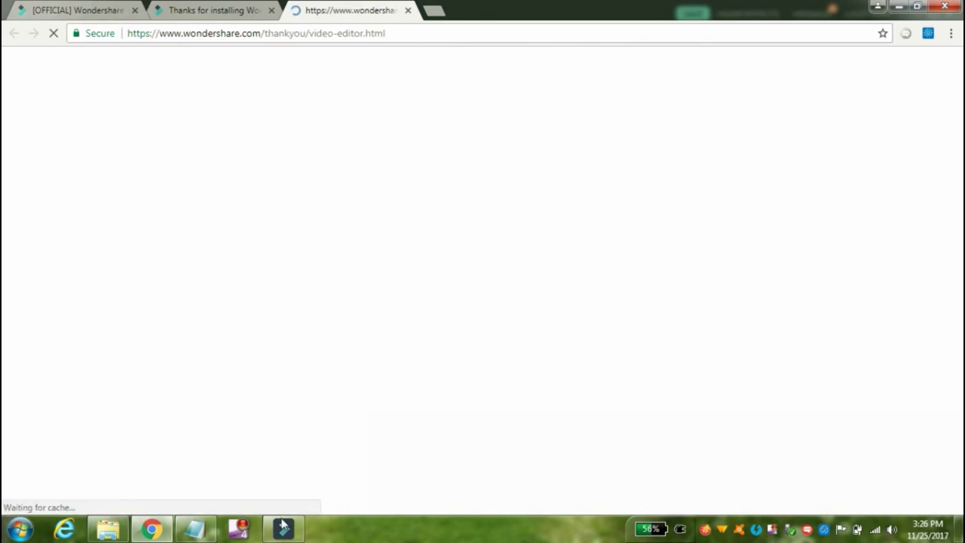
left_click(282, 526)
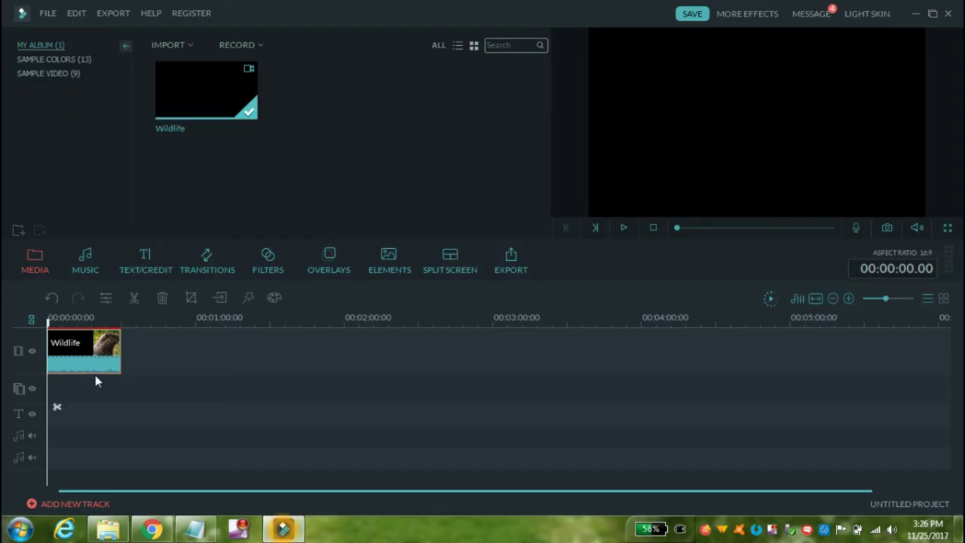
Export the Wildlife project as MP4 named 'My Video' to the Desktop
left_click(511, 260)
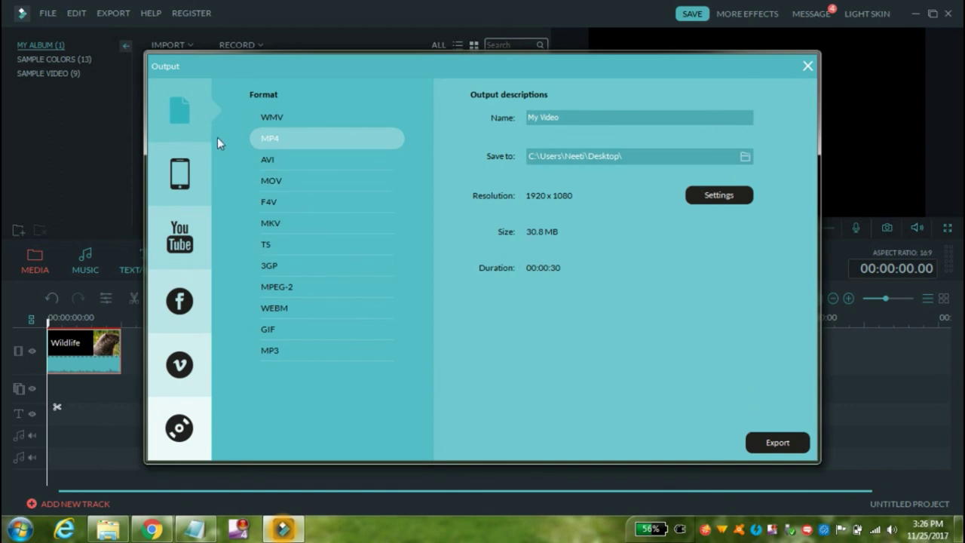
left_click(794, 448)
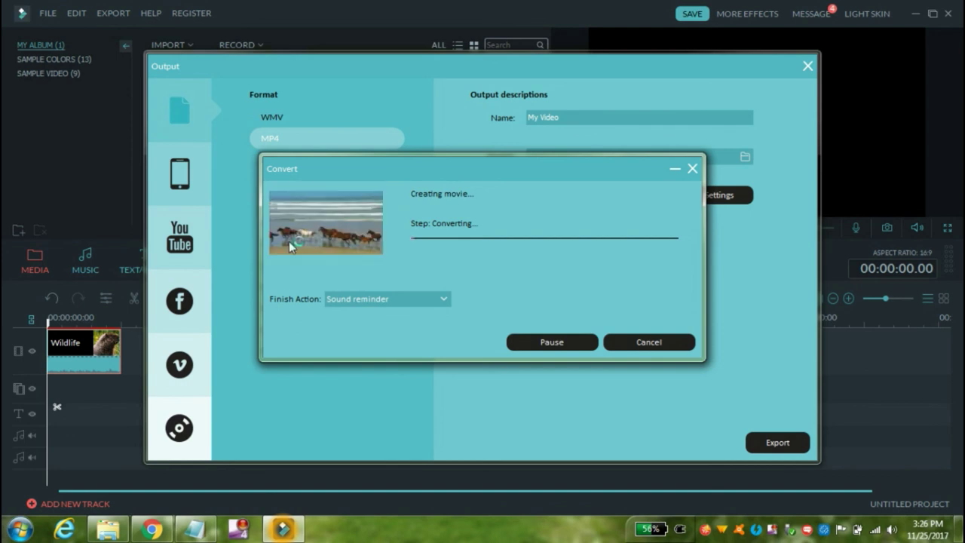